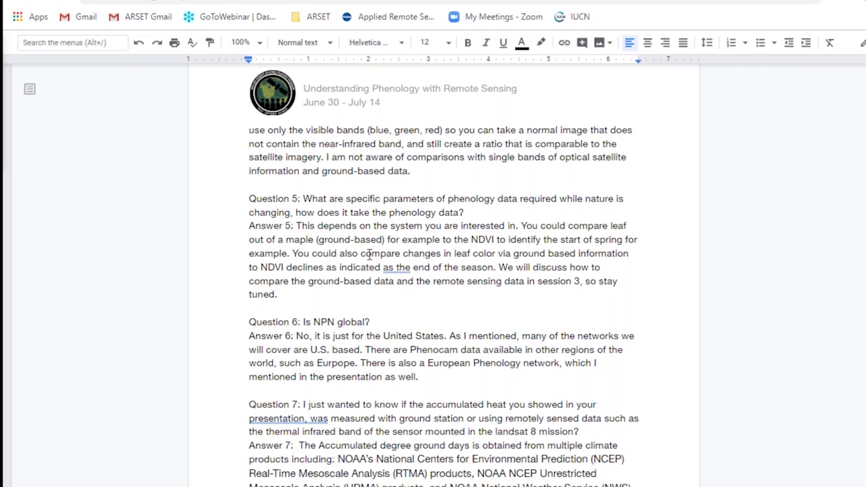
- Read through Questions 5 to 13 and their answers in the phenology Q&A document
{"action": "scroll", "coordinate": [369, 254], "scroll_direction": "down", "scroll_amount": 4}
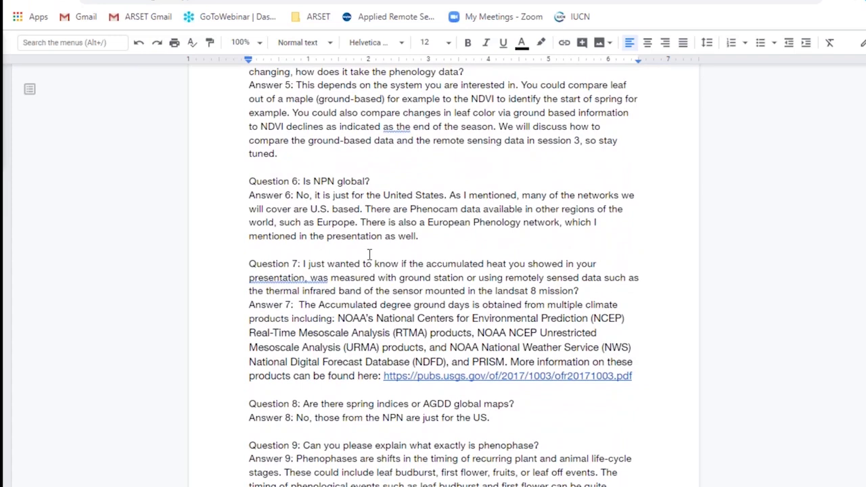
{"action": "scroll", "coordinate": [369, 254], "scroll_direction": "down", "scroll_amount": 3}
{"action": "scroll", "coordinate": [369, 254], "scroll_direction": "up", "scroll_amount": 2}
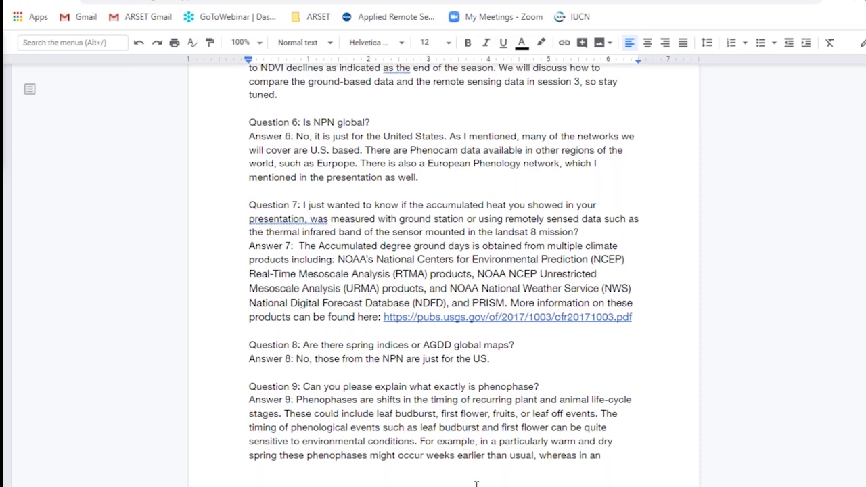
{"action": "left_click", "coordinate": [506, 378]}
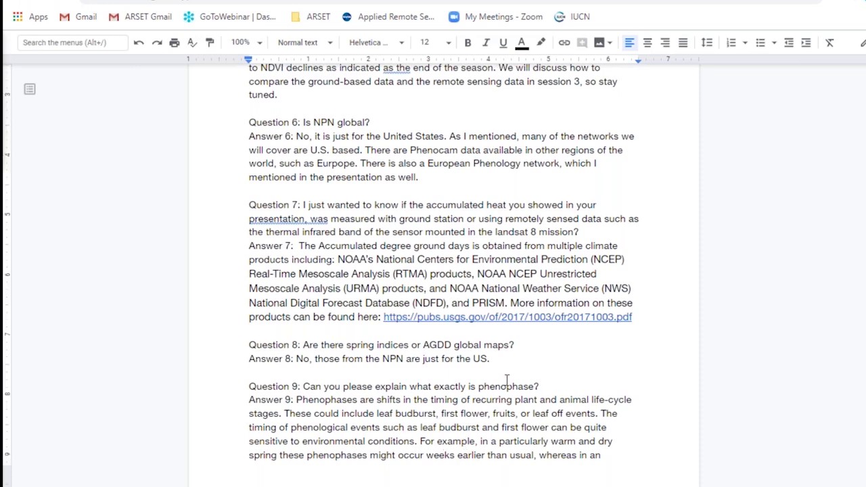
{"action": "scroll", "coordinate": [506, 381], "scroll_direction": "down", "scroll_amount": 3}
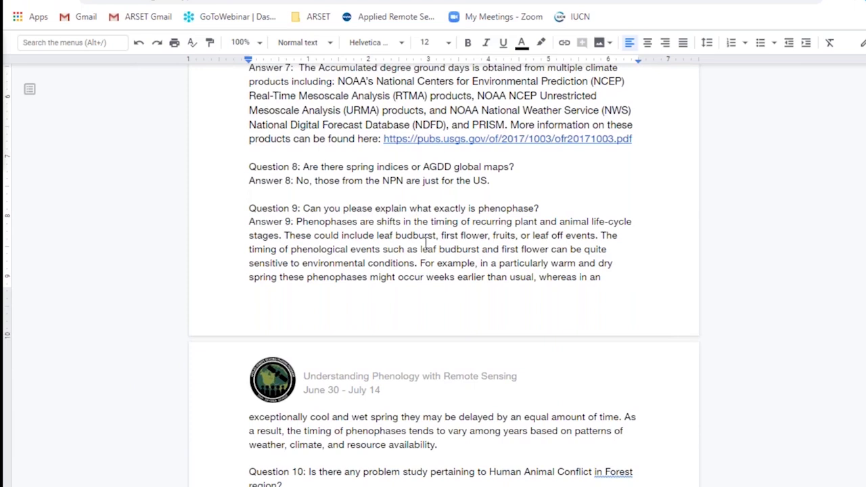
{"action": "left_click", "coordinate": [500, 181]}
{"action": "scroll", "coordinate": [504, 292], "scroll_direction": "down", "scroll_amount": 2}
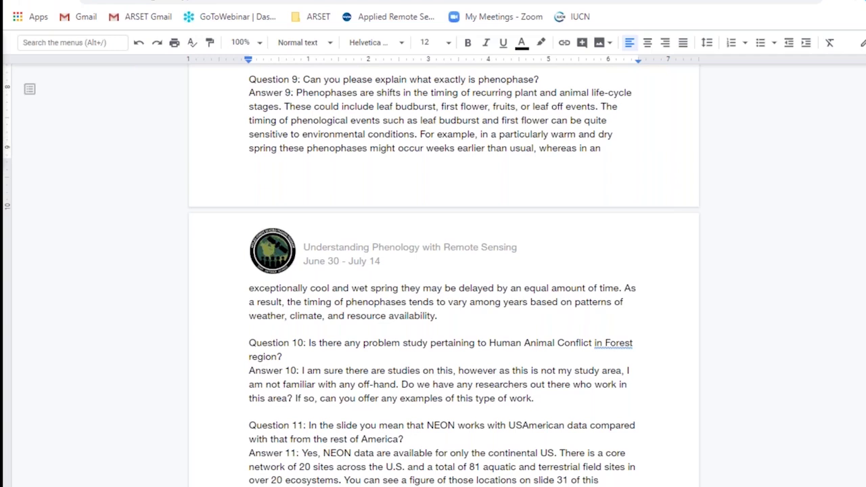
{"action": "scroll", "coordinate": [443, 275], "scroll_direction": "down", "scroll_amount": 3}
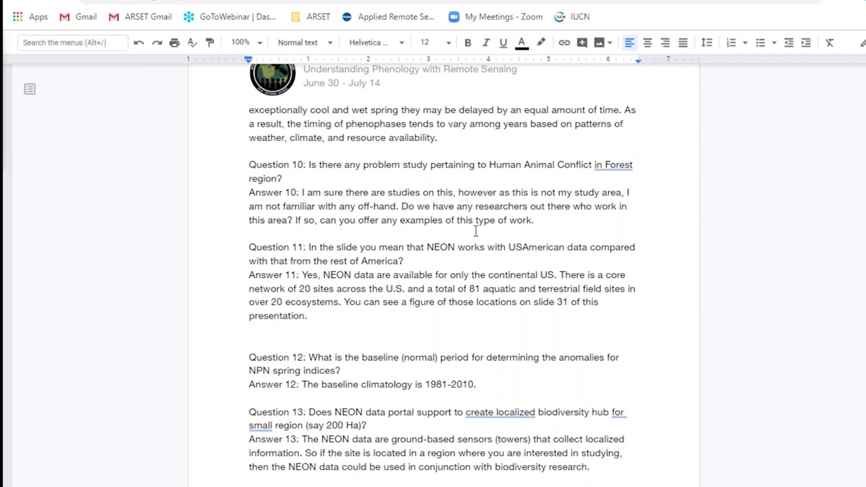
{"action": "left_click", "coordinate": [561, 219]}
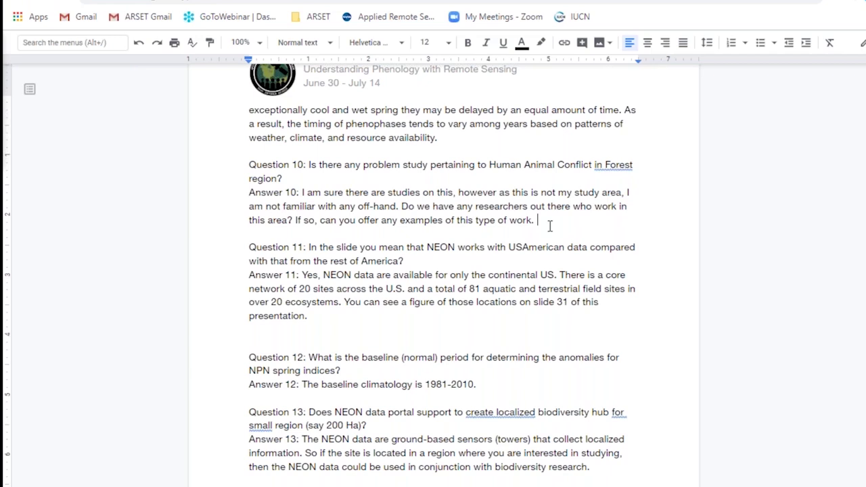
{"action": "scroll", "coordinate": [549, 226], "scroll_direction": "down", "scroll_amount": 5}
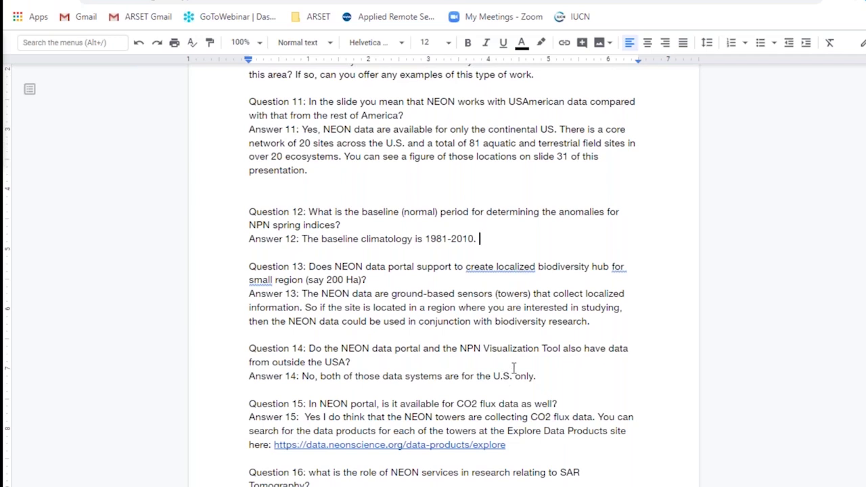
- Append to Answer 14: "We hope that by showing these examples, a model can be put forth for other networks in regions around the globe."
{"action": "left_click", "coordinate": [547, 374]}
{"action": "type", "text": "We"}
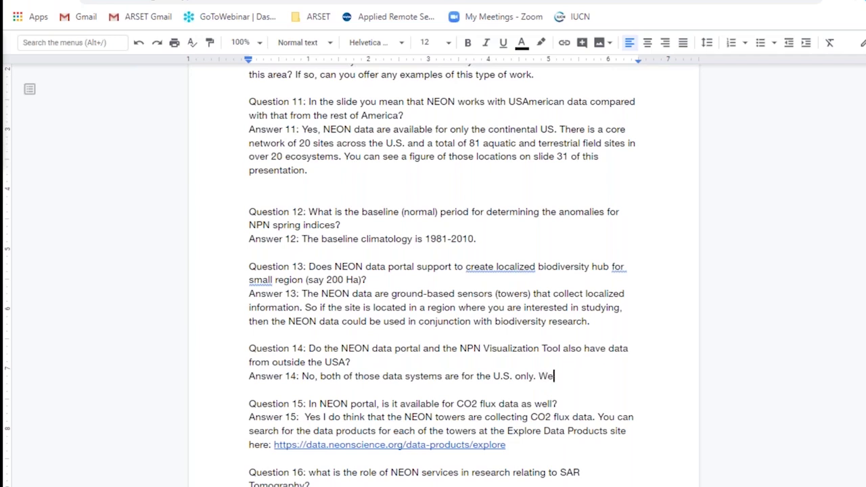
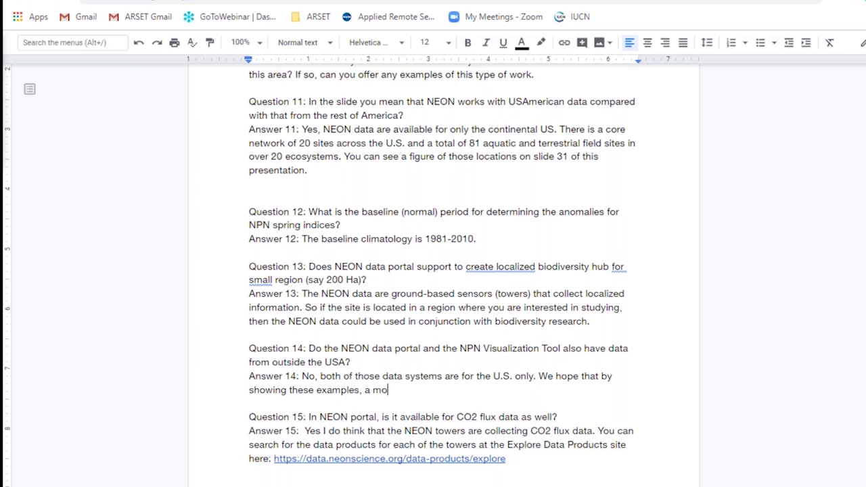
{"action": "type", "text": "el can be"}
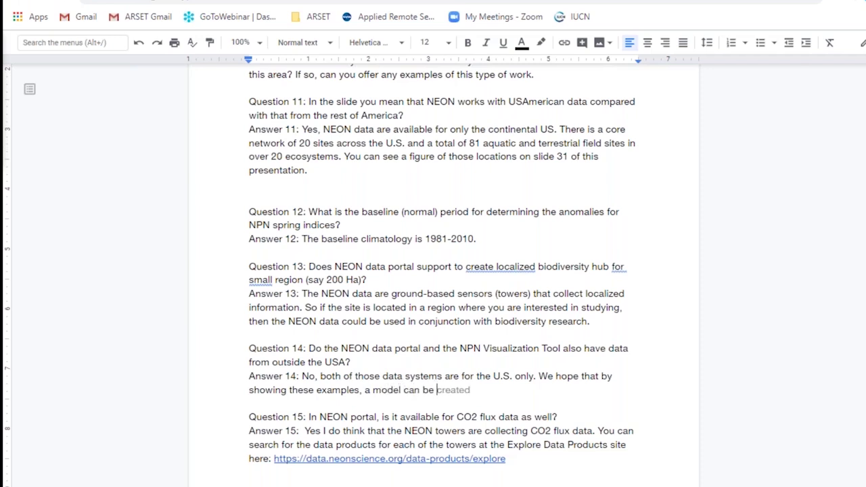
{"action": "type", "text": " put forth for"}
{"action": "type", "text": "other "}
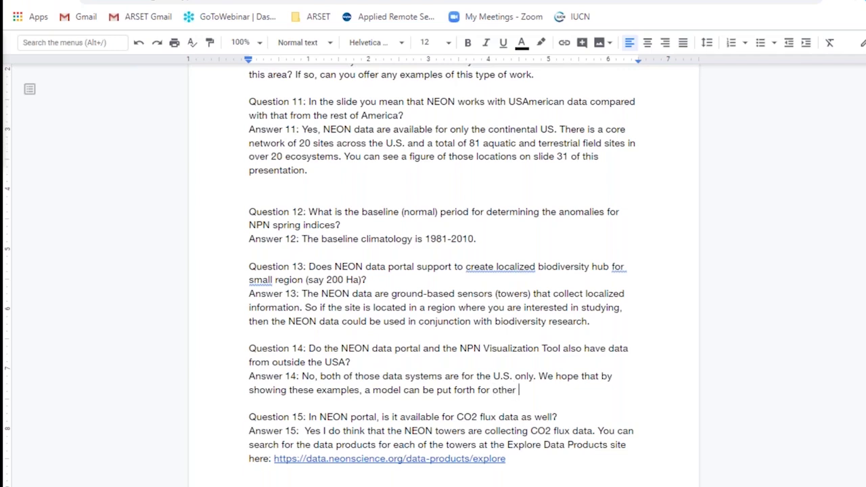
{"action": "type", "text": "networks in"}
{"action": "type", "text": "regions ar"}
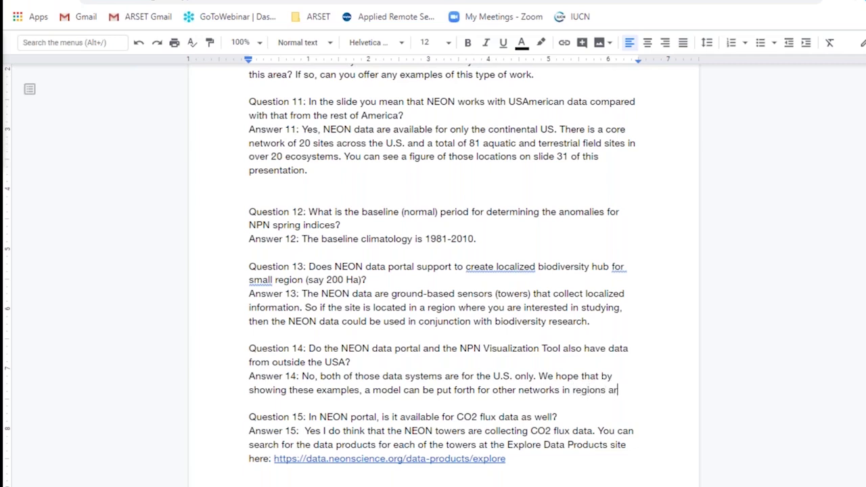
{"action": "type", "text": "ound the globe."}
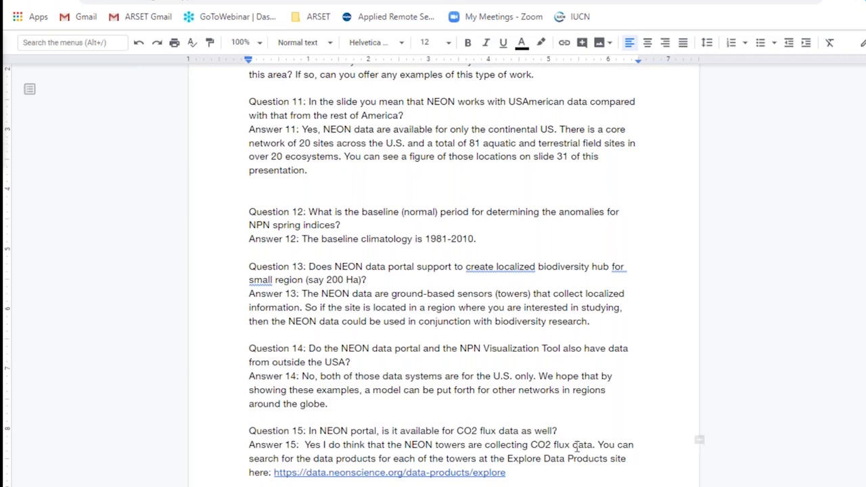
{"action": "left_click", "coordinate": [568, 419]}
- Review Questions 15 to 17 on NEON's CO2 flux data, SAR tomography and airborne coverage, with their answers
{"action": "scroll", "coordinate": [568, 420], "scroll_direction": "down", "scroll_amount": 1}
{"action": "scroll", "coordinate": [568, 420], "scroll_direction": "down", "scroll_amount": 4}
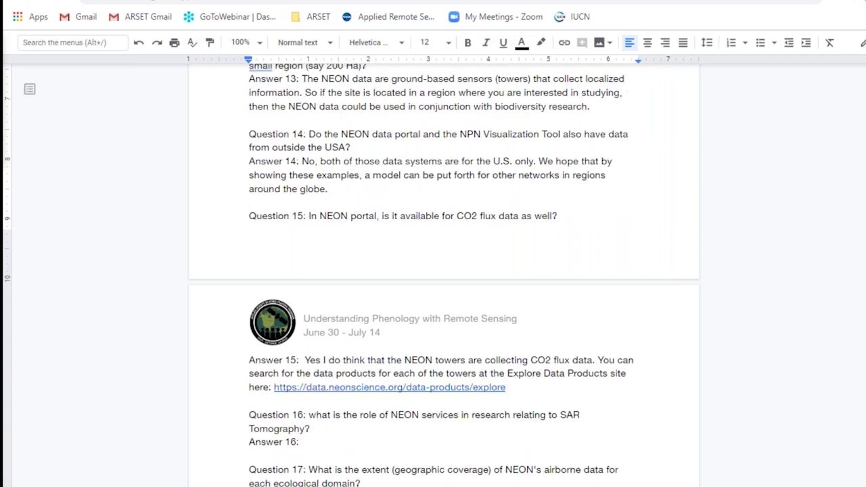
{"action": "scroll", "coordinate": [443, 270], "scroll_direction": "down", "scroll_amount": 3}
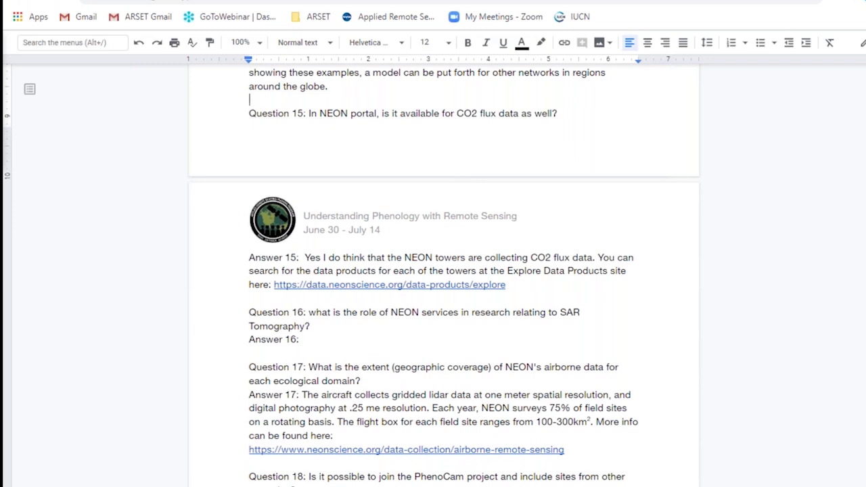
{"action": "scroll", "coordinate": [443, 271], "scroll_direction": "down", "scroll_amount": 5}
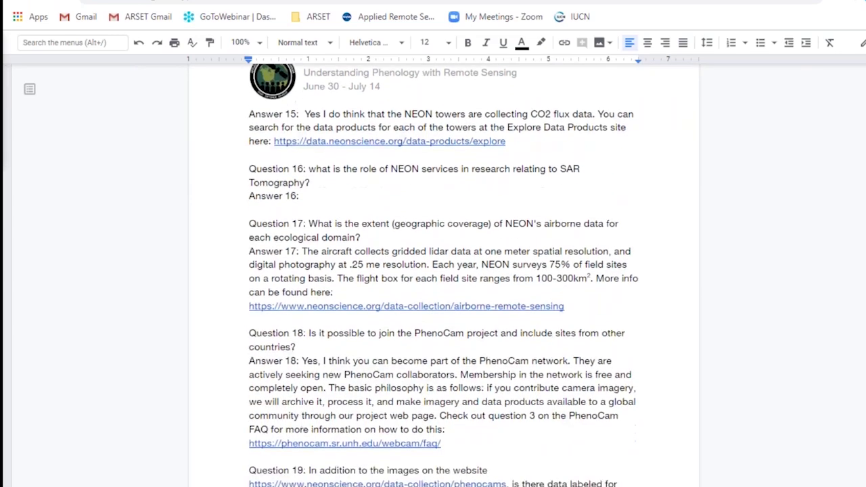
{"action": "scroll", "coordinate": [565, 419], "scroll_direction": "up", "scroll_amount": 1}
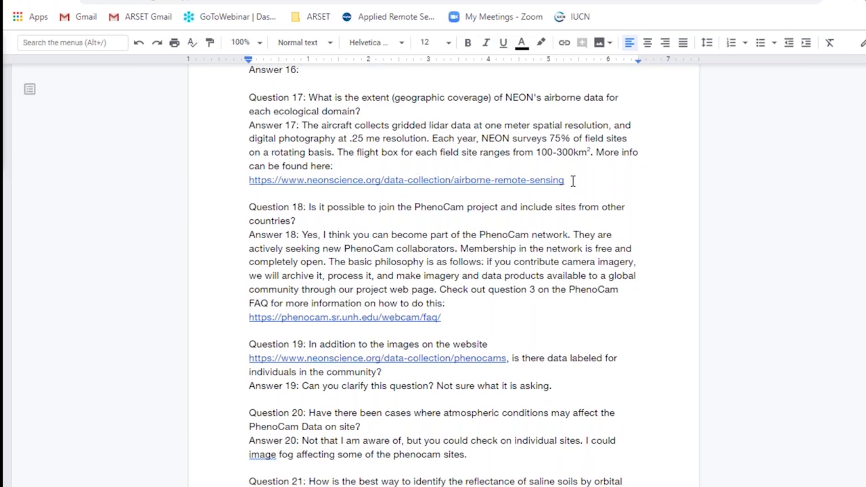
- Highlight the web references in Answers 17 and 18, and preview the PhenoCam FAQ link and Question 19's phenocams link
{"action": "left_click_drag", "start_coordinate": [571, 181], "coordinate": [252, 183]}
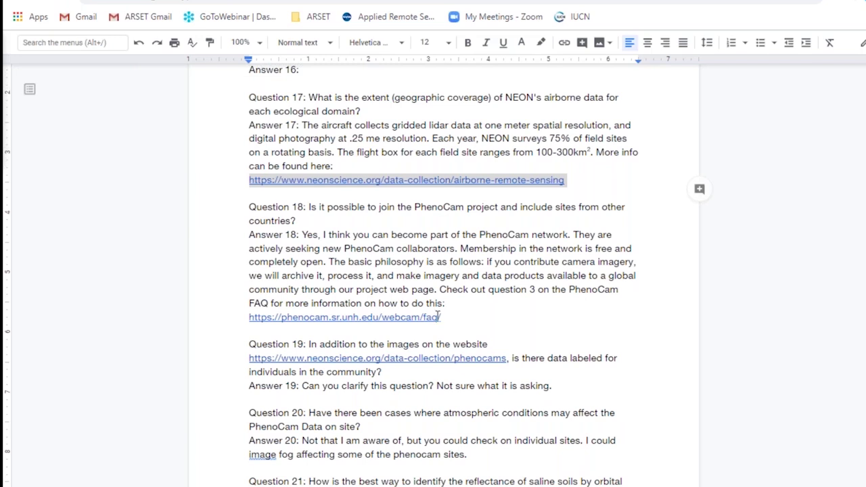
{"action": "left_click_drag", "start_coordinate": [440, 316], "coordinate": [248, 303]}
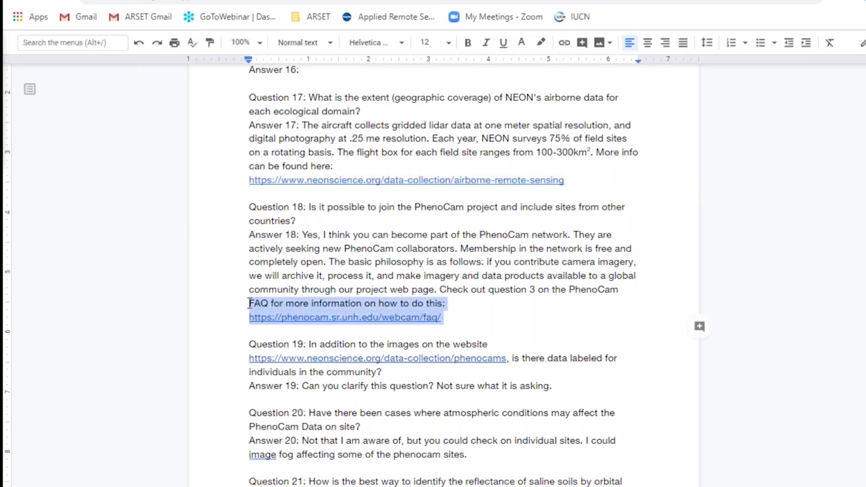
{"action": "left_click", "coordinate": [517, 316]}
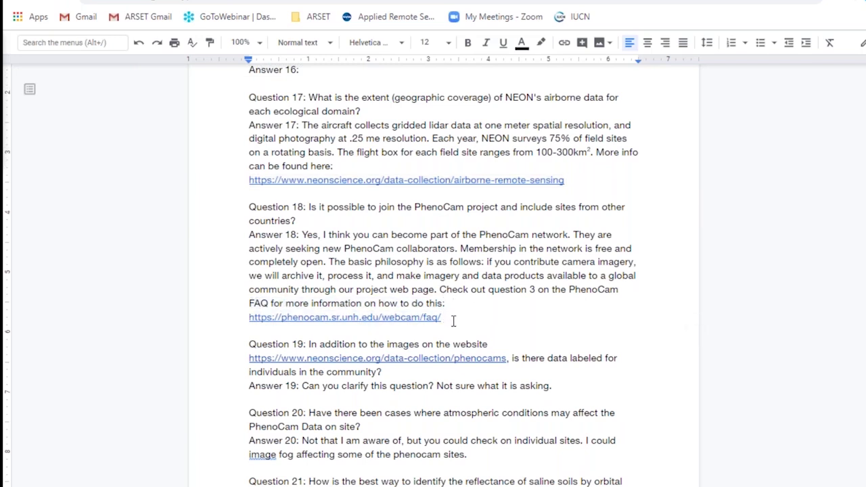
{"action": "left_click_drag", "start_coordinate": [443, 317], "coordinate": [242, 303]}
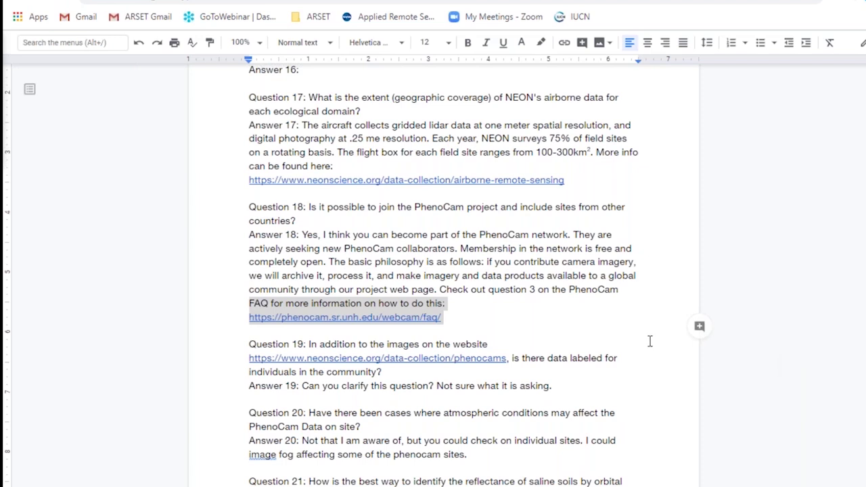
{"action": "left_click", "coordinate": [526, 345]}
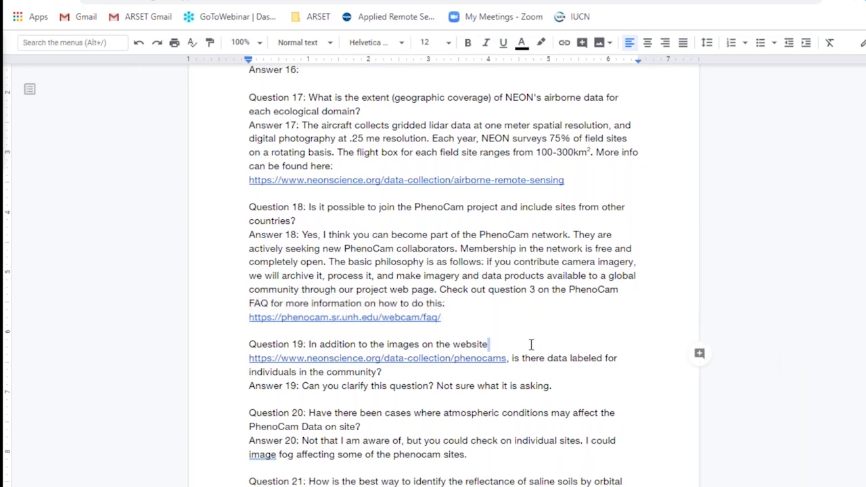
{"action": "left_click", "coordinate": [622, 358]}
{"action": "left_click", "coordinate": [391, 318]}
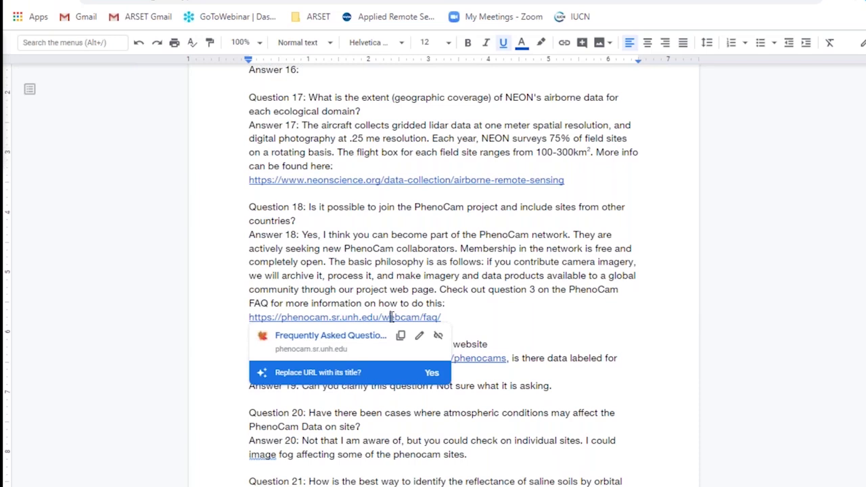
{"action": "left_click", "coordinate": [584, 333]}
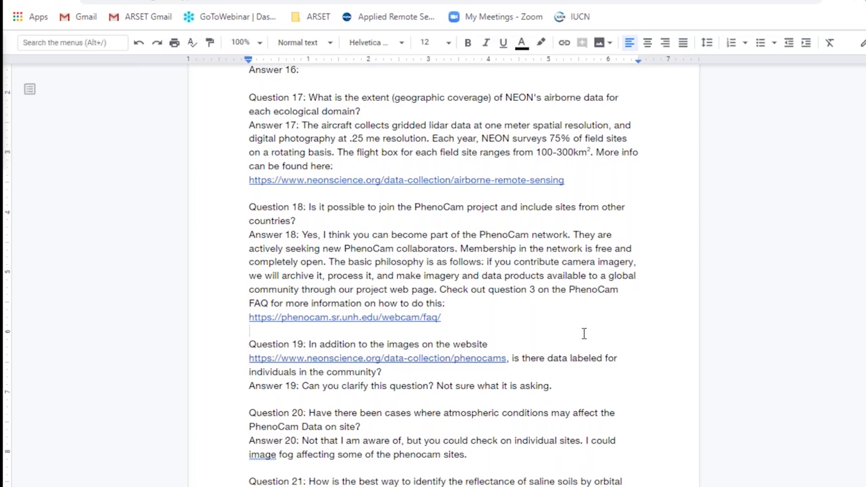
{"action": "left_click", "coordinate": [497, 358]}
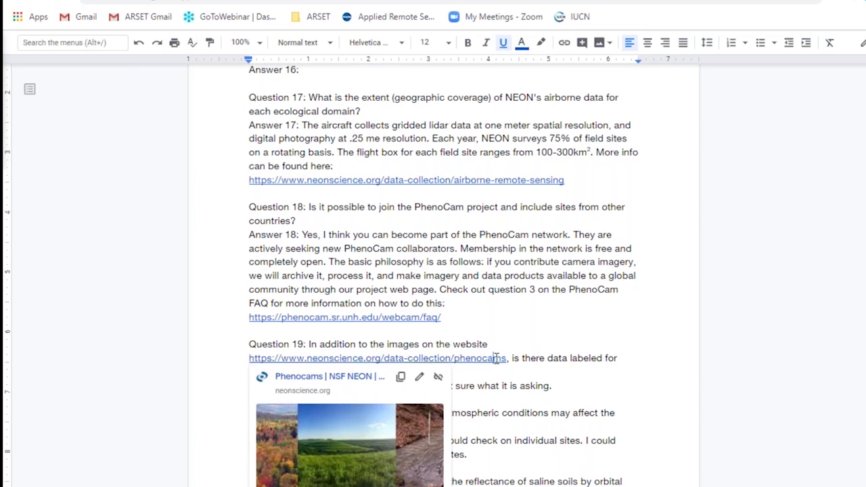
{"action": "scroll", "coordinate": [541, 359], "scroll_direction": "down", "scroll_amount": 1}
{"action": "scroll", "coordinate": [542, 359], "scroll_direction": "down", "scroll_amount": 3}
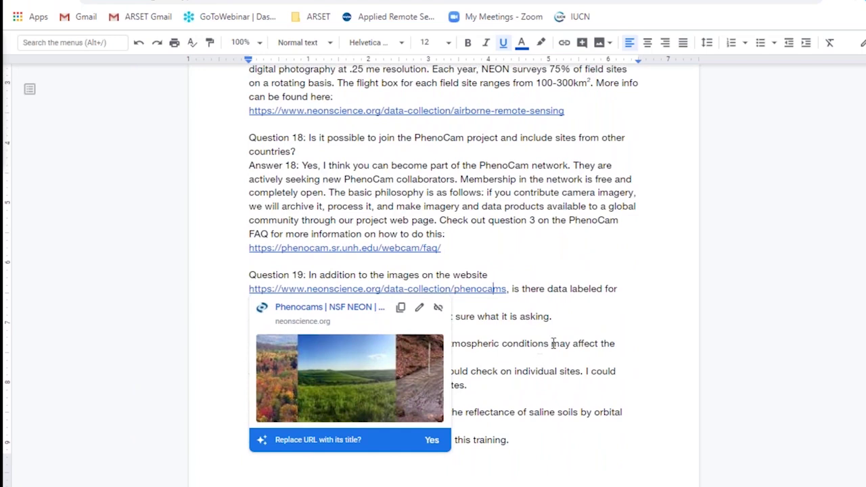
{"action": "left_click", "coordinate": [645, 298]}
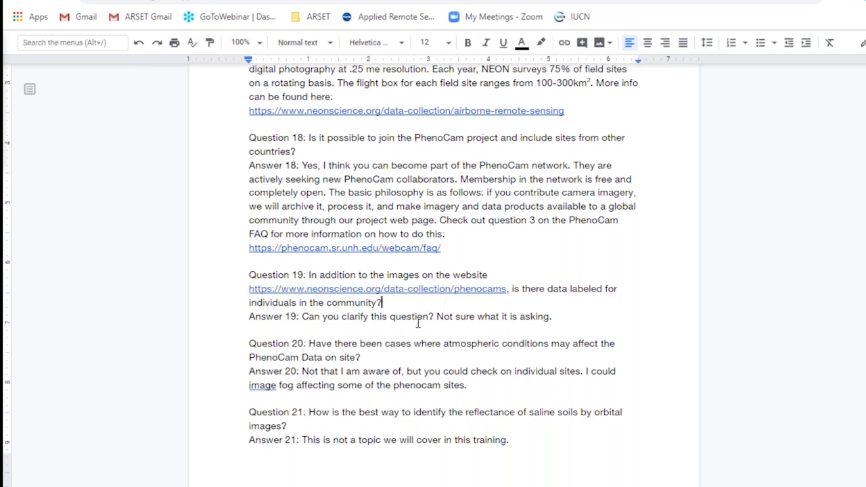
- Append to Answer 22: "You need to be able to see the shifts over large regions."
{"action": "scroll", "coordinate": [418, 323], "scroll_direction": "down", "scroll_amount": 3}
{"action": "scroll", "coordinate": [418, 323], "scroll_direction": "down", "scroll_amount": 1}
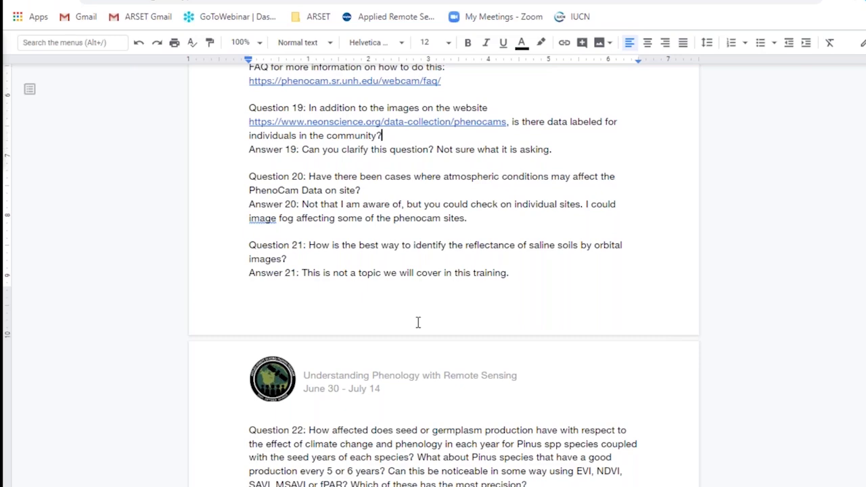
{"action": "scroll", "coordinate": [418, 322], "scroll_direction": "down", "scroll_amount": 2}
{"action": "scroll", "coordinate": [418, 323], "scroll_direction": "down", "scroll_amount": 1}
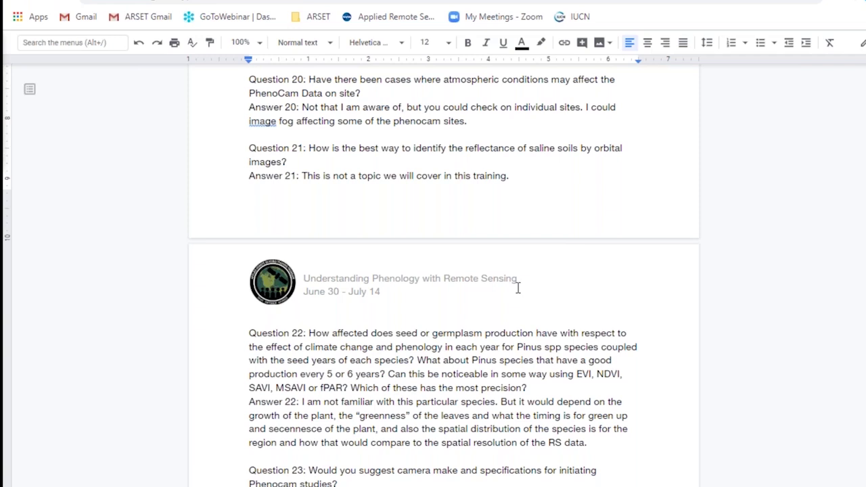
{"action": "scroll", "coordinate": [518, 287], "scroll_direction": "down", "scroll_amount": 4}
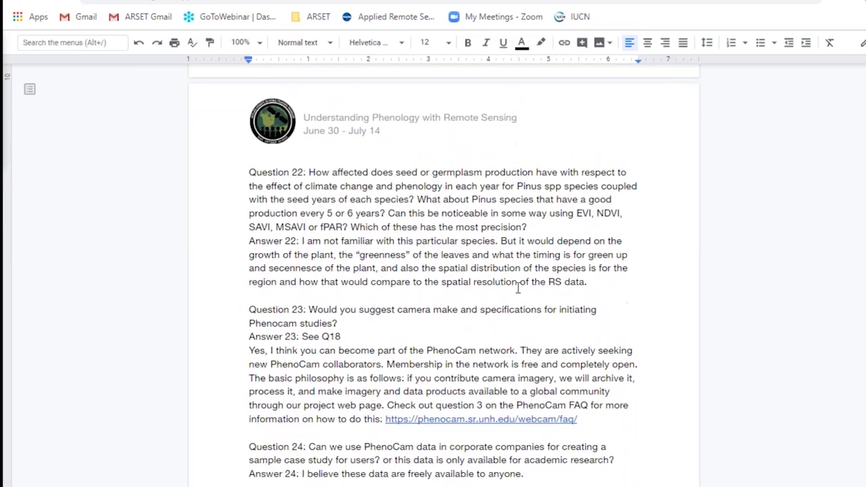
{"action": "scroll", "coordinate": [517, 287], "scroll_direction": "down", "scroll_amount": 1}
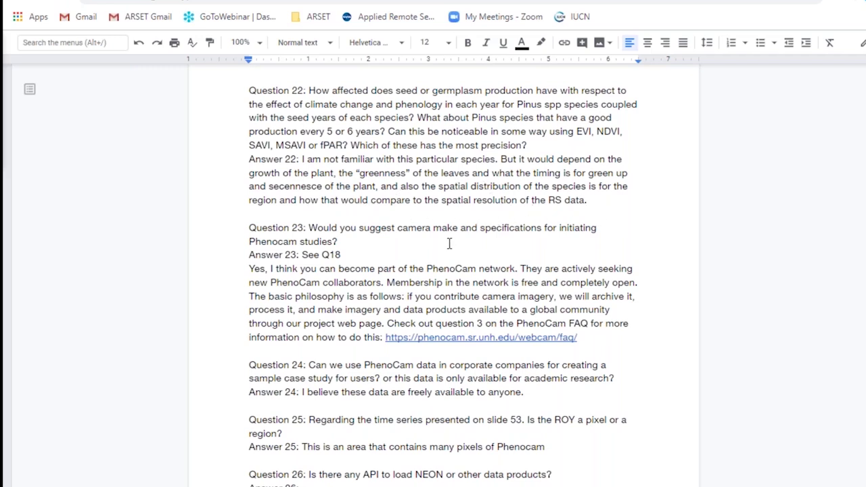
{"action": "left_click", "coordinate": [447, 200]}
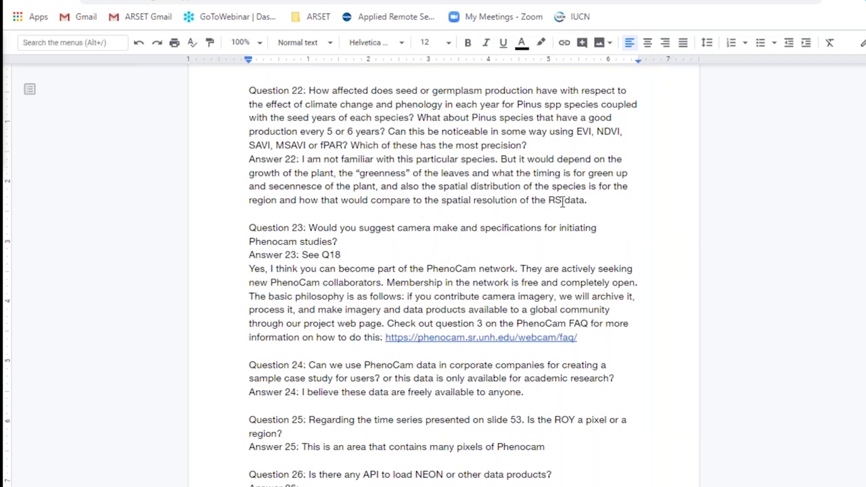
{"action": "left_click", "coordinate": [601, 199]}
{"action": "type", "text": "You need to be a"}
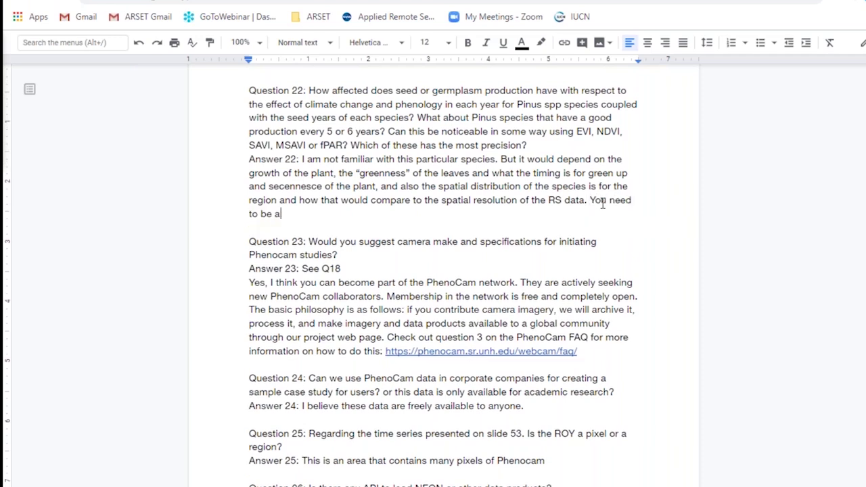
{"action": "type", "text": "ble to see the shifts ov"}
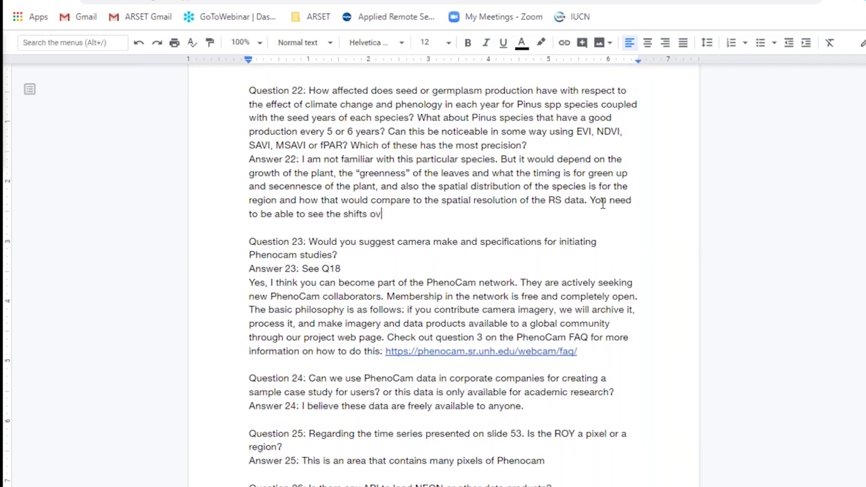
{"action": "type", "text": "er lar"}
{"action": "type", "text": "regions."}
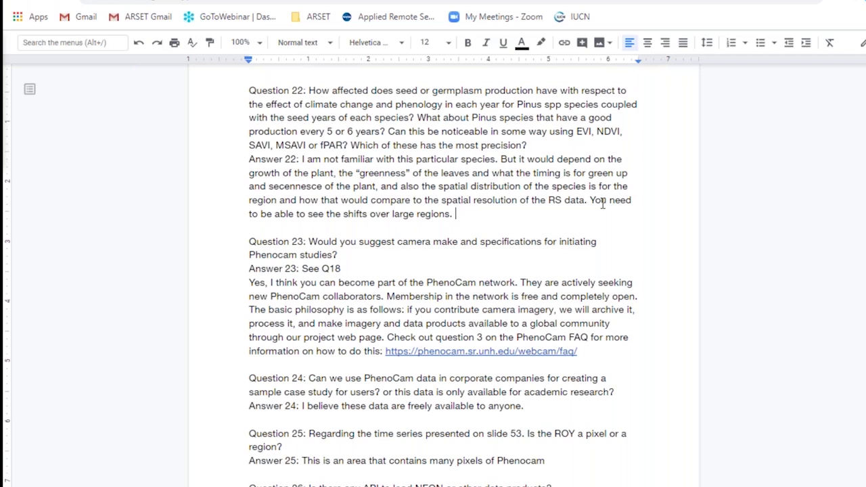
{"action": "type", "text": "The spatial"}
{"action": "key", "text": "BackSpace"}
{"action": "key", "text": "BackSpace"}
{"action": "key", "text": "BackSpace"}
{"action": "key", "text": "BackSpace"}
{"action": "key", "text": "BackSpace"}
{"action": "key", "text": "BackSpace"}
{"action": "key", "text": "BackSpace"}
{"action": "key", "text": "BackSpace"}
{"action": "key", "text": "BackSpace"}
{"action": "key", "text": "BackSpace"}
{"action": "key", "text": "BackSpace"}
{"action": "key", "text": "BackSpace"}
- Append to Answer 24: "Check the data use policy on the webpage on how to cite the data."
{"action": "scroll", "coordinate": [678, 306], "scroll_direction": "down", "scroll_amount": 3}
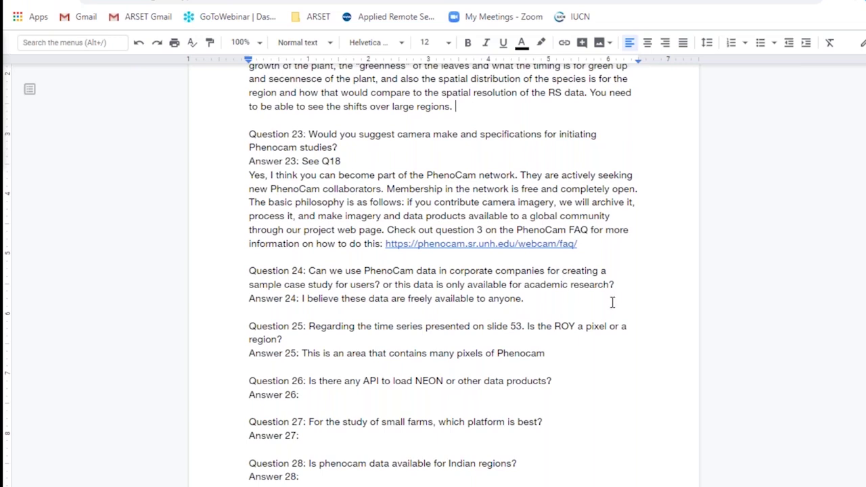
{"action": "left_click", "coordinate": [532, 299]}
{"action": "type", "text": "Check the data use p"}
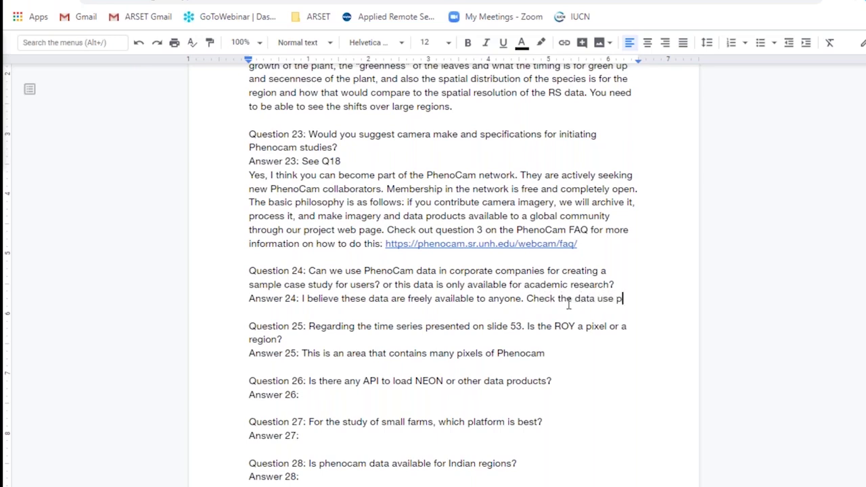
{"action": "type", "text": "olicy "}
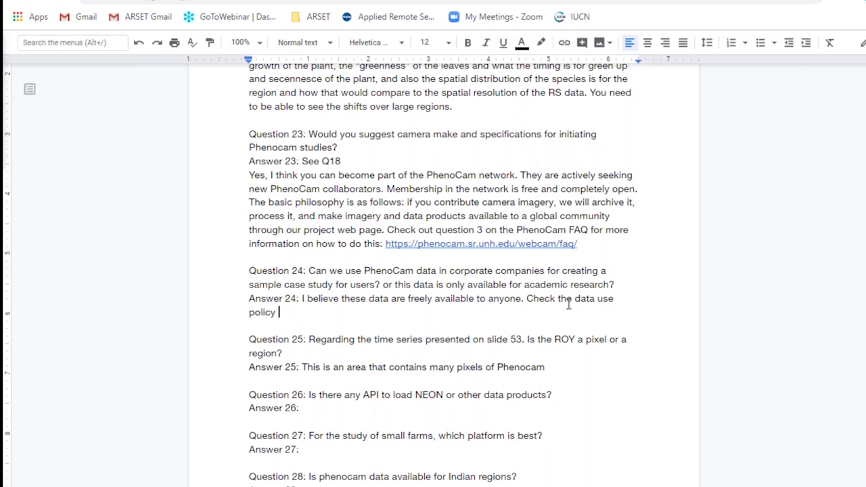
{"action": "type", "text": "on the webpage."}
{"action": "key", "text": "BackSpace"}
{"action": "key", "text": "BackSpace"}
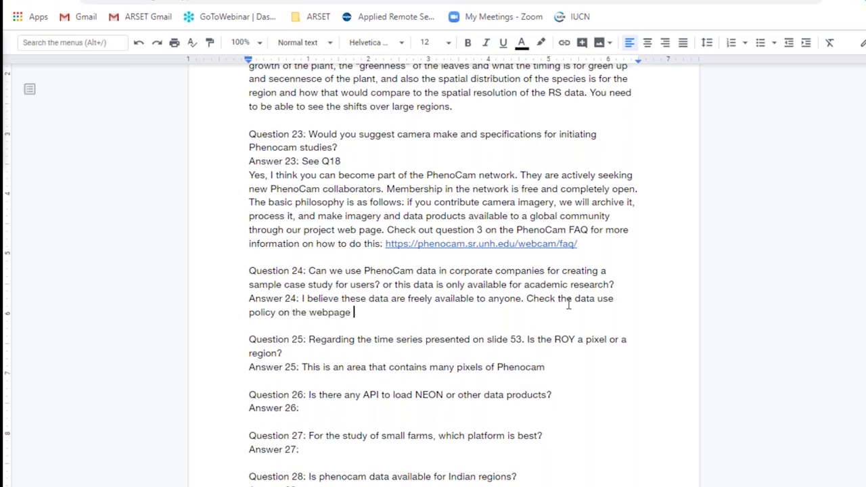
{"action": "type", "text": "on how to "}
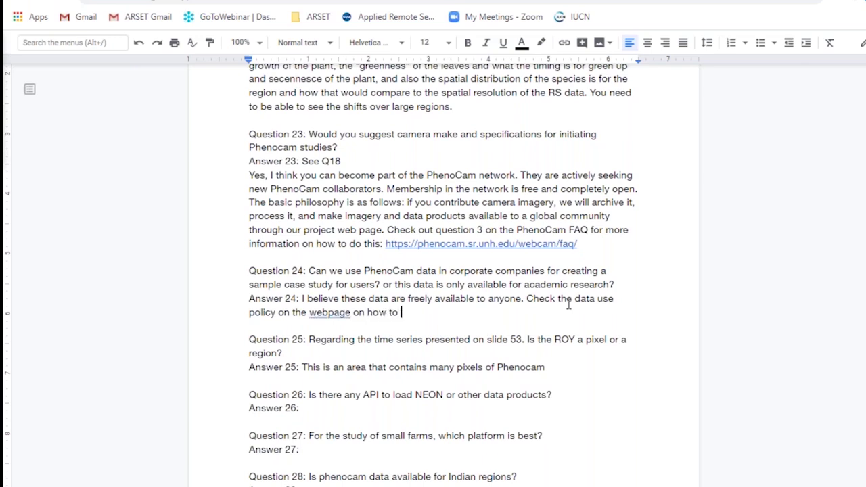
{"action": "type", "text": "cite the data."}
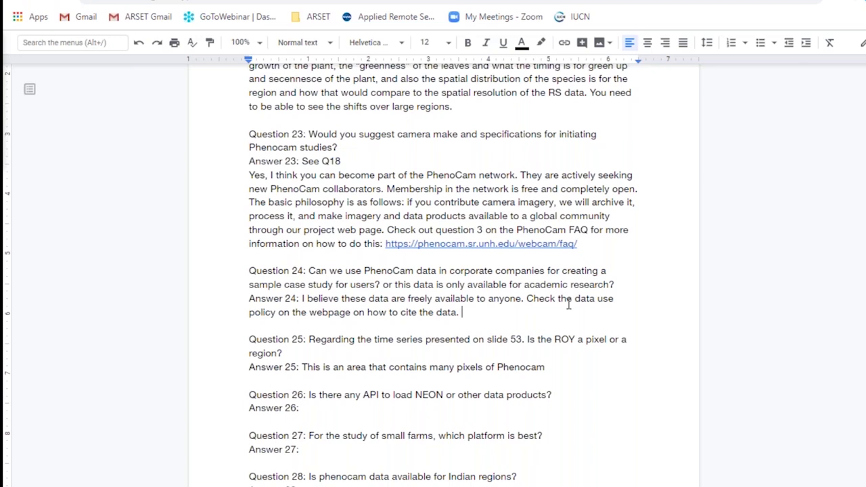
- Add the missing period at the end of Answer 25 about the many PhenoCam pixels
{"action": "left_click", "coordinate": [585, 376]}
{"action": "scroll", "coordinate": [584, 376], "scroll_direction": "down", "scroll_amount": 3}
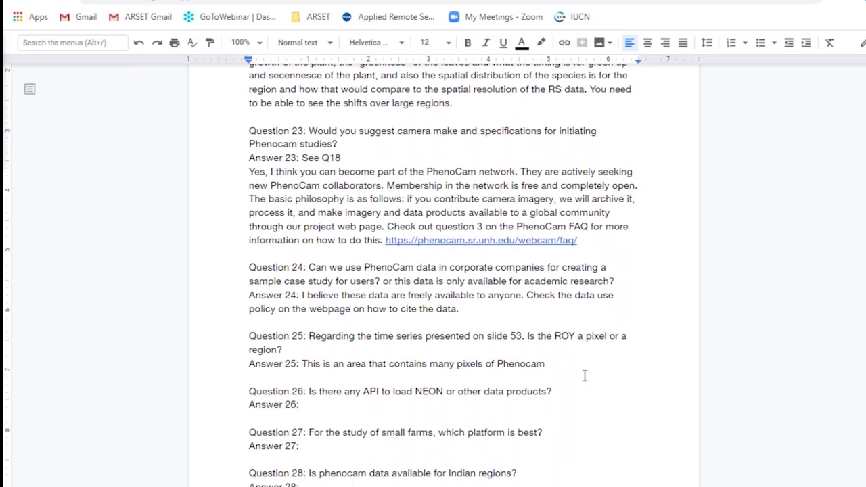
{"action": "scroll", "coordinate": [444, 270], "scroll_direction": "down", "scroll_amount": 1}
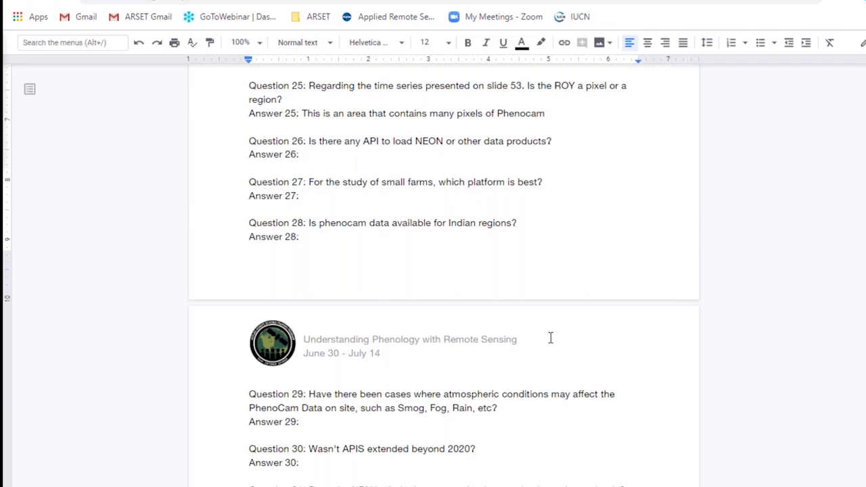
{"action": "left_click", "coordinate": [549, 113]}
{"action": "type", "text": "."}
- Fill in Answer 26: "Not certain. You can download the NEON data, but uncertain of upload."
{"action": "double_click", "coordinate": [315, 154]}
{"action": "left_click", "coordinate": [312, 159]}
{"action": "type", "text": "Not cert"}
{"action": "type", "text": "ain"}
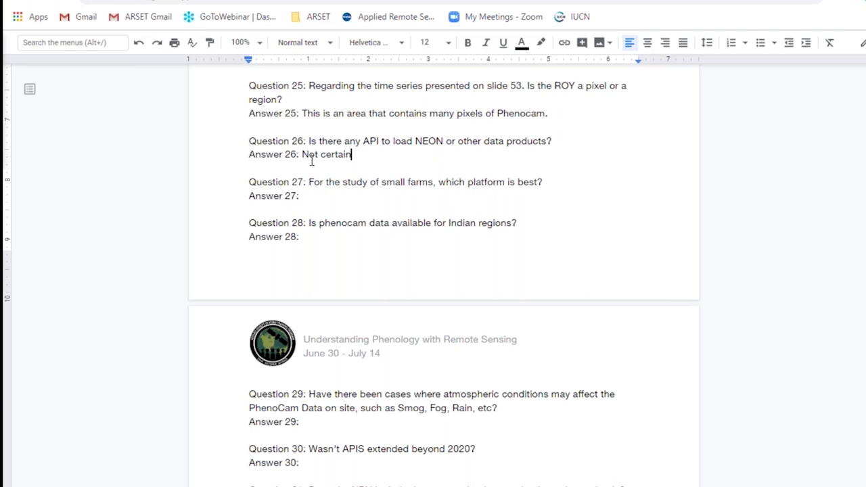
{"action": "type", "text": ". You can do"}
{"action": "type", "text": "wnload the NE"}
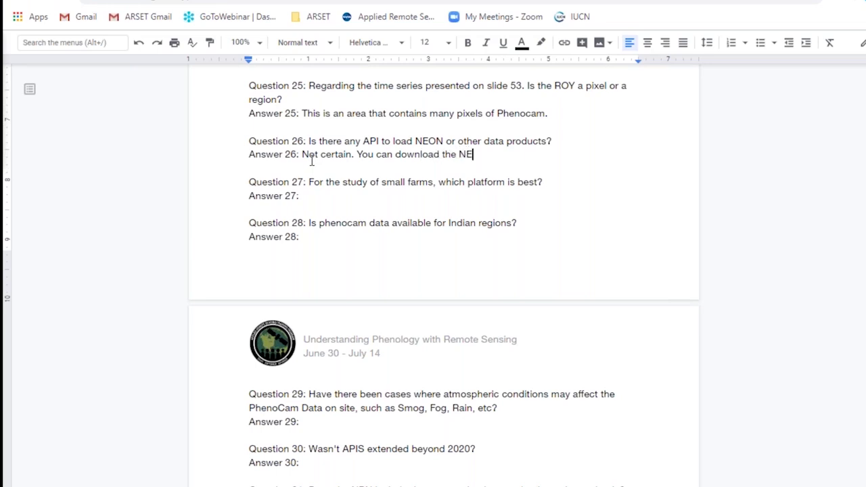
{"action": "type", "text": "ON data."}
{"action": "key", "text": "BackSpace"}
{"action": "key", "text": "BackSpace"}
{"action": "type", "text": ", but unvcertain "}
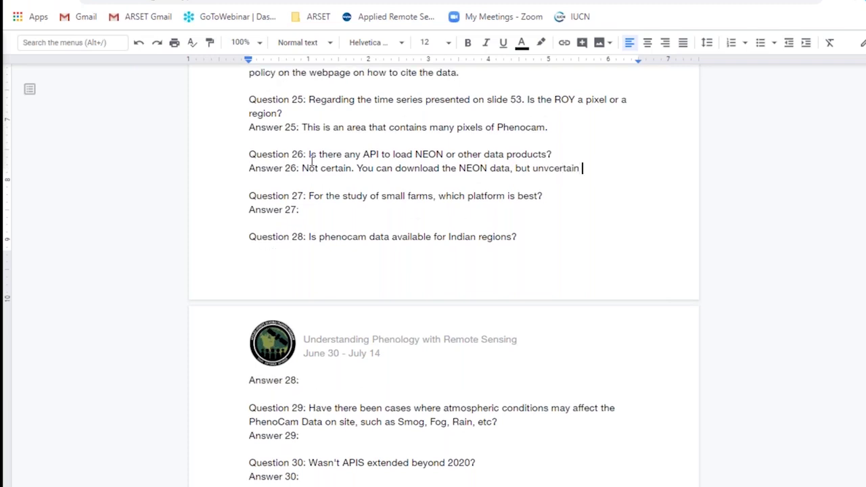
{"action": "type", "text": "of upload."}
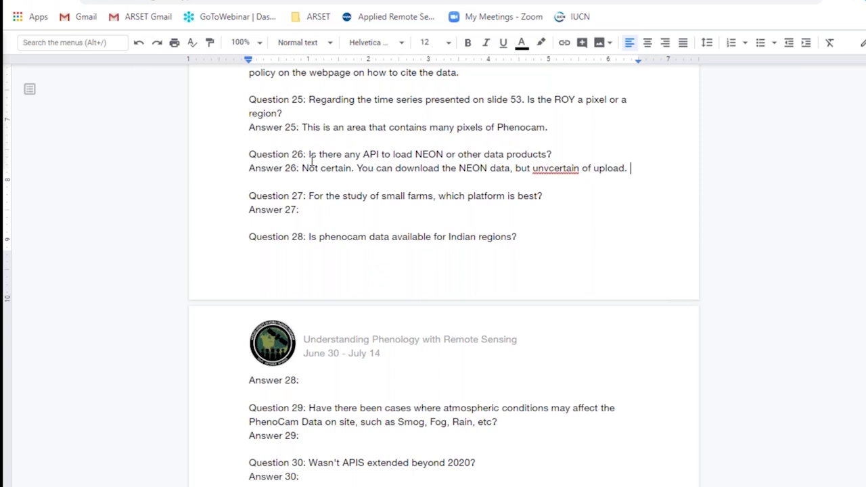
{"action": "left_click", "coordinate": [551, 168]}
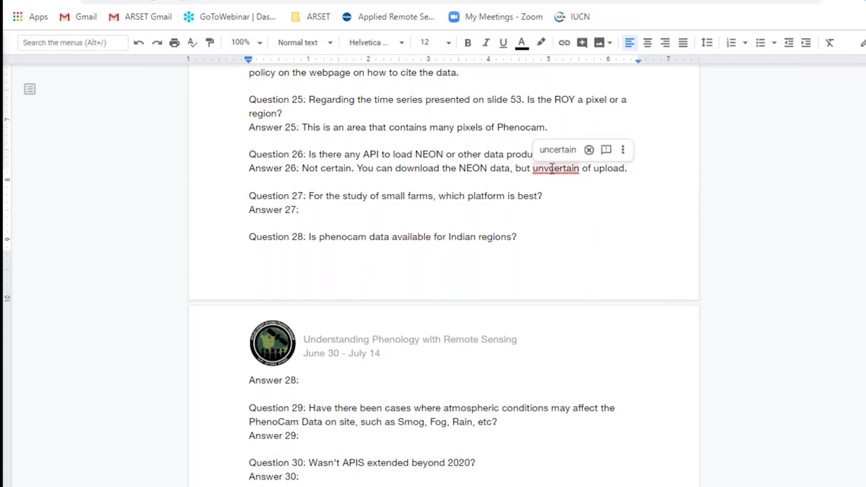
{"action": "key", "text": "BackSpace"}
- Start Answer 27, on the best platform for small farms, with "It depends on the location."
{"action": "left_click", "coordinate": [585, 238]}
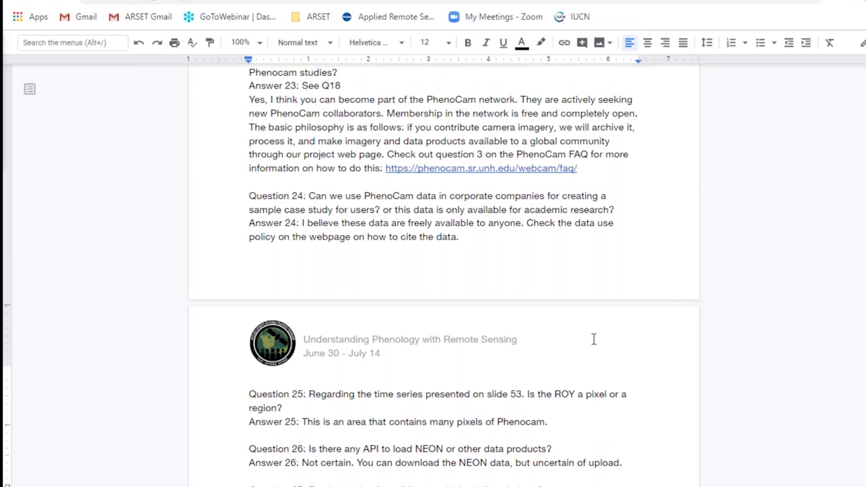
{"action": "scroll", "coordinate": [593, 339], "scroll_direction": "down", "scroll_amount": 5}
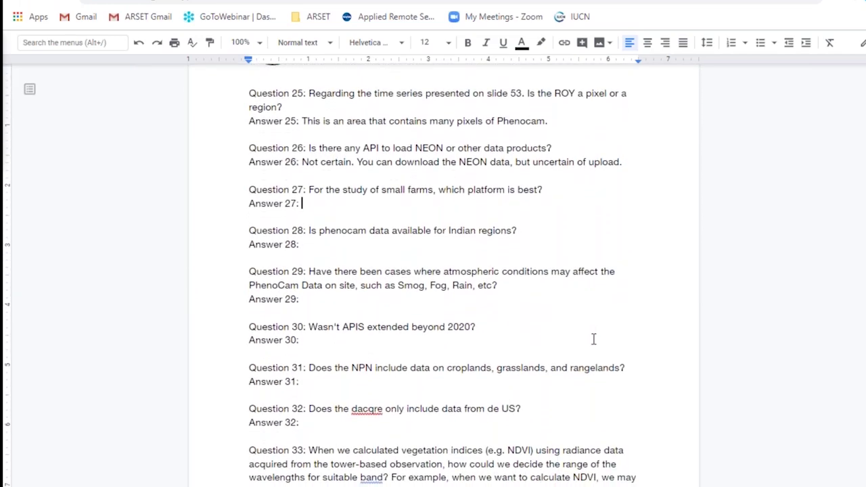
{"action": "scroll", "coordinate": [593, 339], "scroll_direction": "down", "scroll_amount": 1}
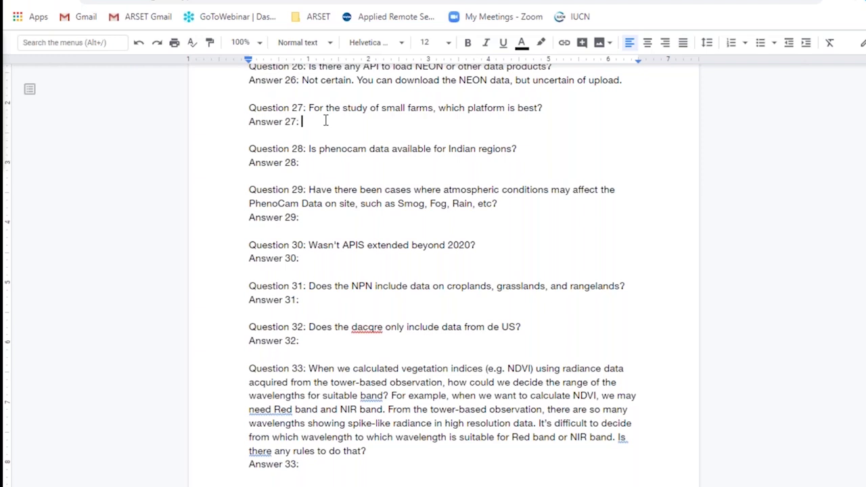
{"action": "type", "text": "It depends on "}
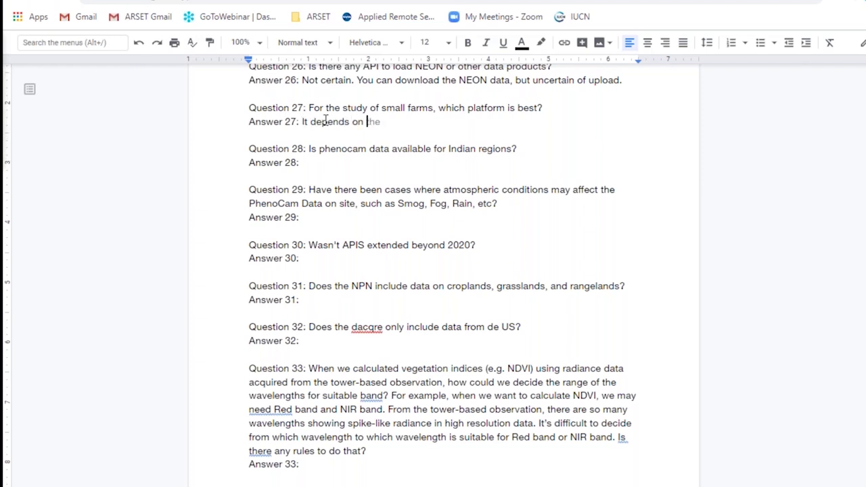
{"action": "type", "text": "the ocation."}
{"action": "key", "text": "Left"}
{"action": "key", "text": "Left"}
{"action": "key", "text": "Left"}
{"action": "key", "text": "Left"}
{"action": "key", "text": "Left"}
{"action": "key", "text": "Left"}
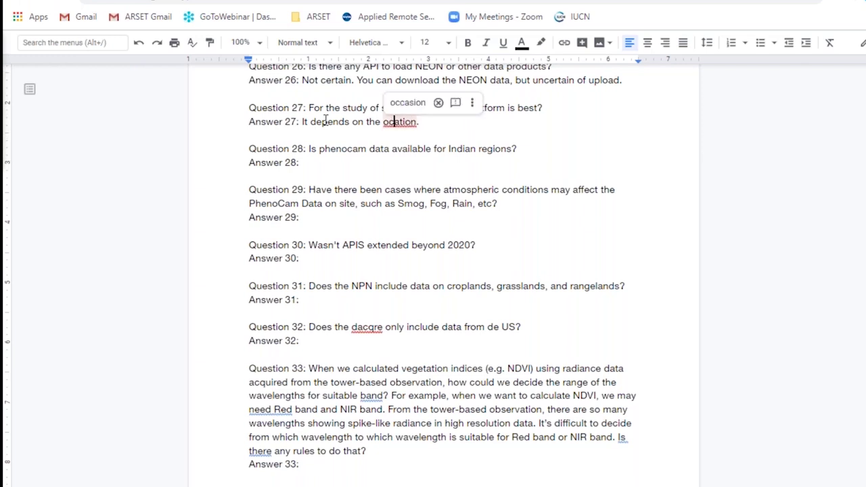
{"action": "key", "text": "Left"}
{"action": "key", "text": "Left"}
{"action": "type", "text": "l"}
{"action": "key", "text": "Right"}
{"action": "key", "text": "Right"}
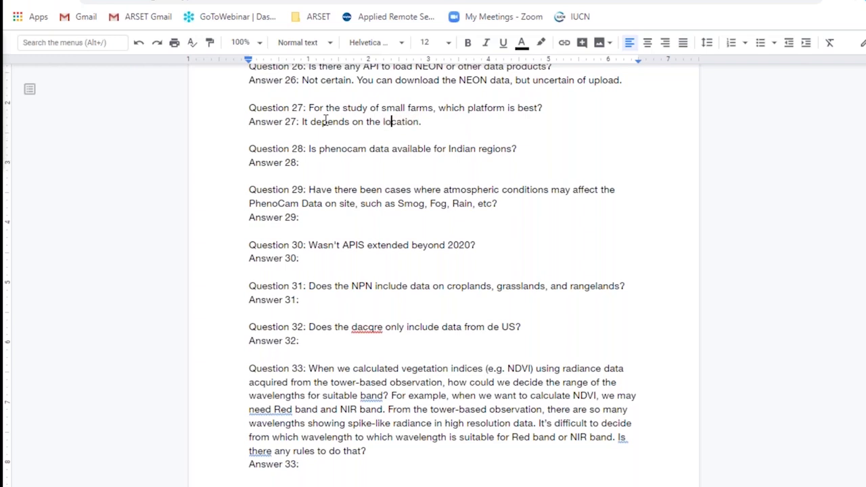
- Add to Answer 27: "NPN is extensive across the US. ID your area and go online to see if data is available there from these diff regions."
{"action": "key", "text": "End"}
{"action": "type", "text": "NPN is extensive"}
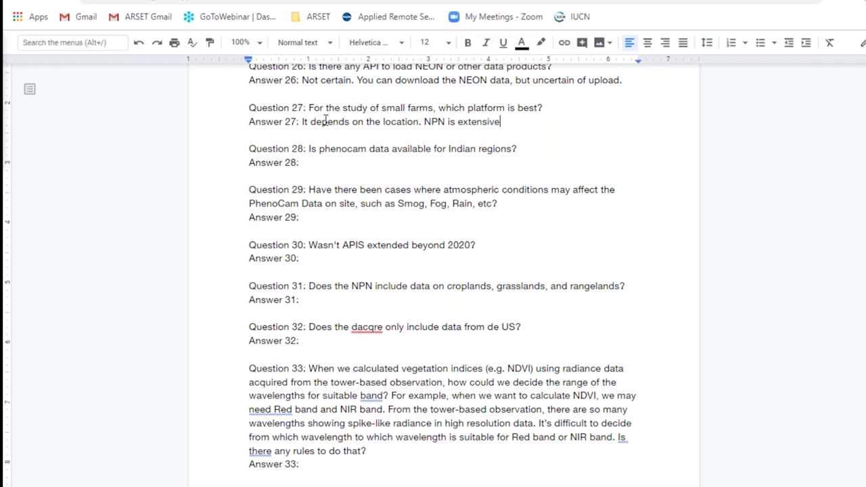
{"action": "type", "text": " across the "}
{"action": "type", "text": "uS>"}
{"action": "key", "text": "BackSpace"}
{"action": "key", "text": "BackSpace"}
{"action": "key", "text": "BackSpace"}
{"action": "key", "text": "BackSpace"}
{"action": "type", "text": "US. ID "}
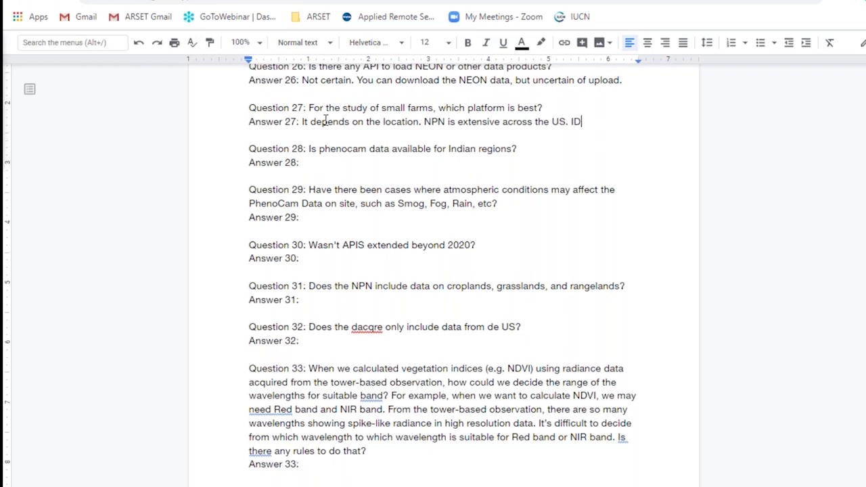
{"action": "type", "text": "your area and go "}
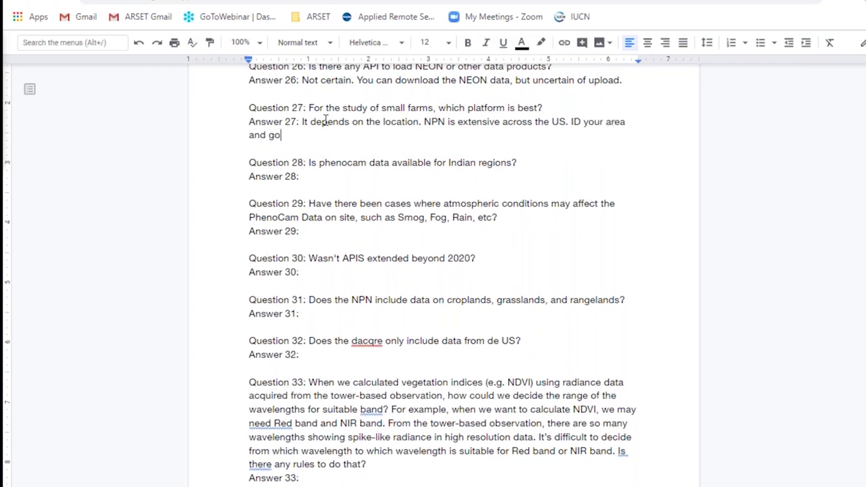
{"action": "type", "text": "online to see if data "}
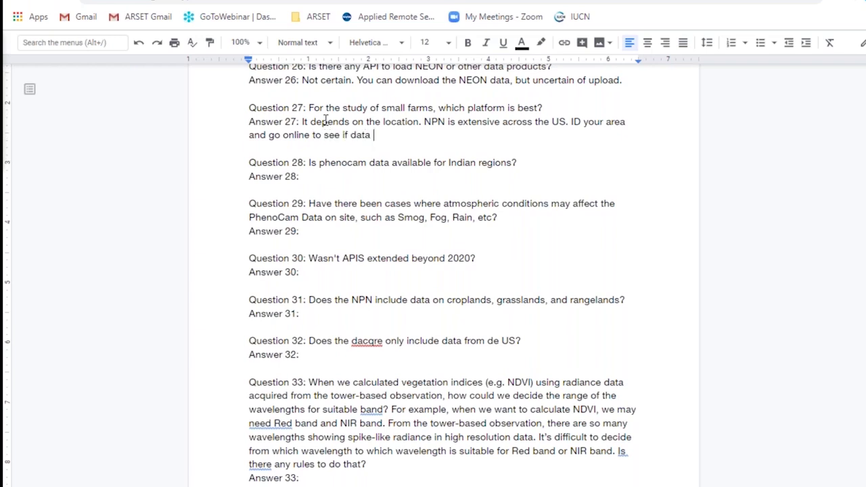
{"action": "type", "text": "is available r"}
{"action": "key", "text": "BackSpace"}
{"action": "type", "text": "there from "}
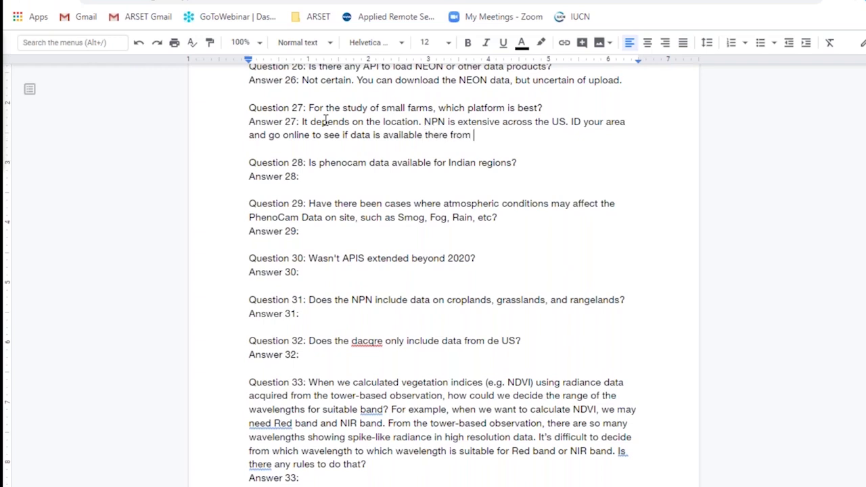
{"action": "type", "text": "these diff regions."}
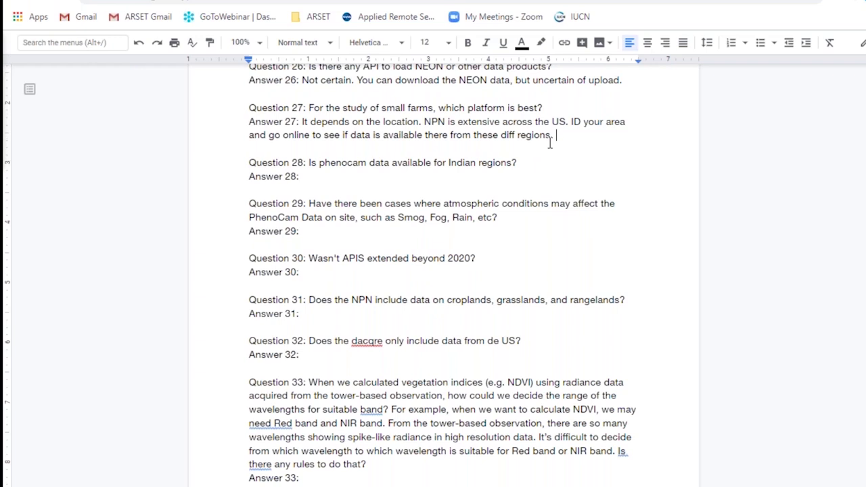
- Add to the end of Answer 27: "Groundbased would be best for smaller regions."
{"action": "type", "text": "Groundbased wou"}
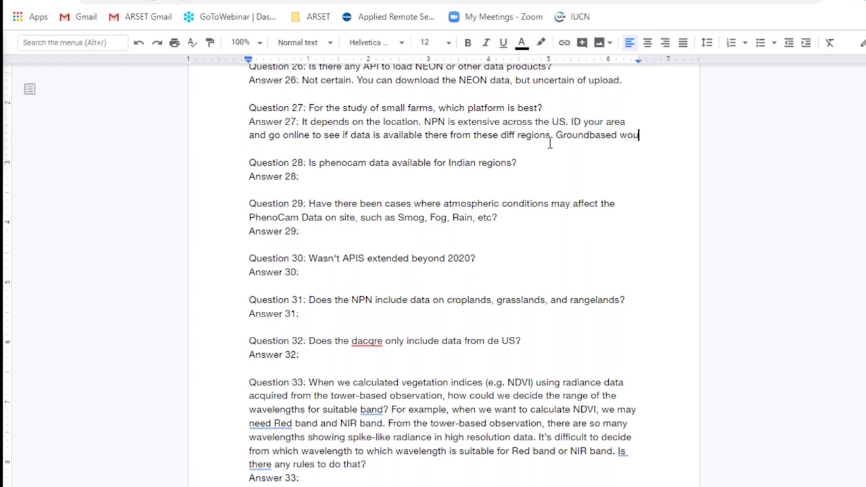
{"action": "type", "text": "ld be best "}
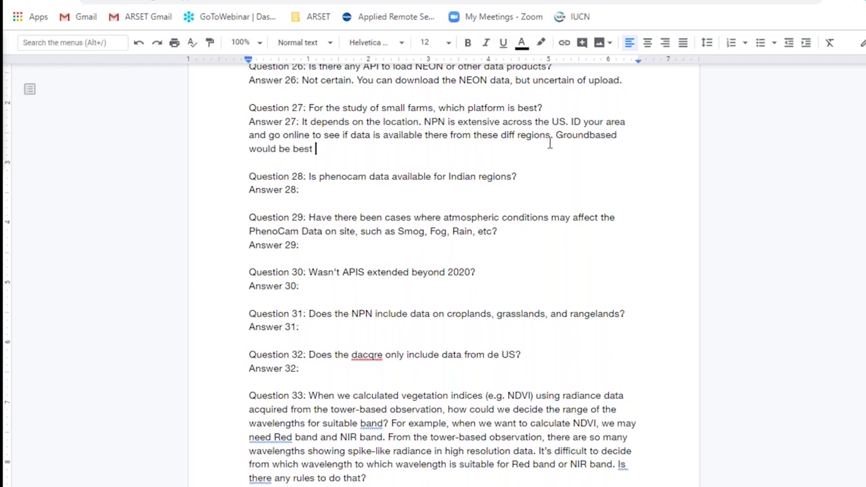
{"action": "type", "text": "for smaller regions."}
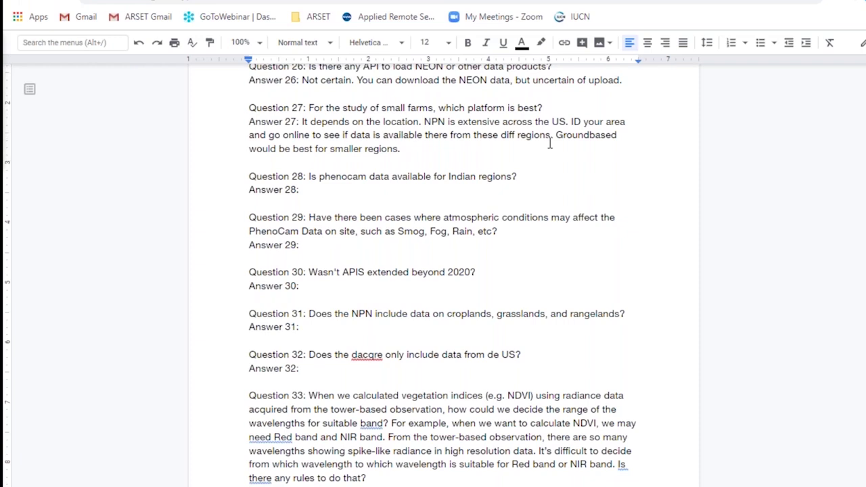
- Enter "See answer to Q" in Answer 28, on Indian regions, and copy the same wording into Answer 29, on atmospheric conditions
{"action": "left_click", "coordinate": [359, 189]}
{"action": "type", "text": "See answer to"}
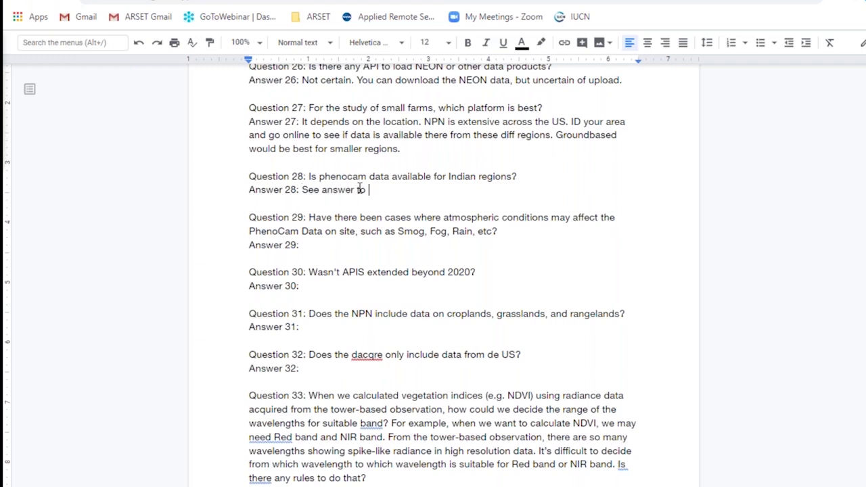
{"action": "left_click_drag", "start_coordinate": [372, 187], "coordinate": [303, 191]}
{"action": "key", "text": "ctrl+c"}
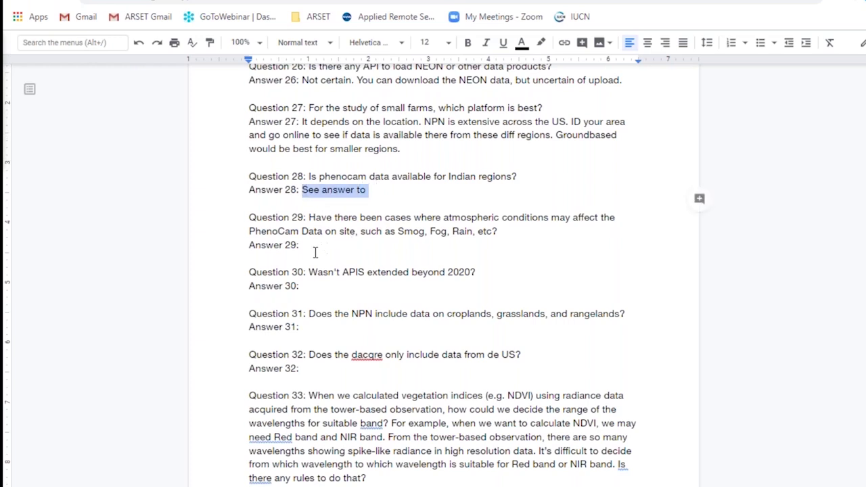
{"action": "left_click", "coordinate": [318, 244]}
{"action": "key", "text": "ctrl+v"}
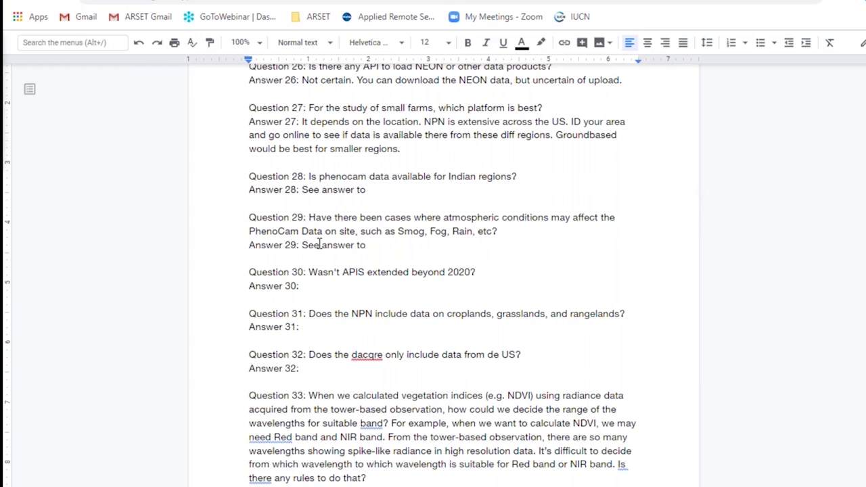
{"action": "left_click", "coordinate": [370, 189]}
{"action": "type", "text": "Q"}
{"action": "left_click", "coordinate": [372, 245]}
{"action": "type", "text": "Q"}
- Remove the "See answer to Q" text from Answer 28
{"action": "left_click", "coordinate": [385, 190]}
{"action": "key", "text": "BackSpace"}
{"action": "key", "text": "BackSpace"}
{"action": "key", "text": "BackSpace"}
{"action": "key", "text": "BackSpace"}
{"action": "key", "text": "BackSpace"}
{"action": "key", "text": "BackSpace"}
{"action": "key", "text": "BackSpace"}
{"action": "key", "text": "BackSpace"}
{"action": "key", "text": "BackSpace"}
{"action": "key", "text": "BackSpace"}
{"action": "key", "text": "BackSpace"}
{"action": "key", "text": "BackSpace"}
{"action": "key", "text": "BackSpace"}
{"action": "key", "text": "BackSpace"}
{"action": "key", "text": "BackSpace"}
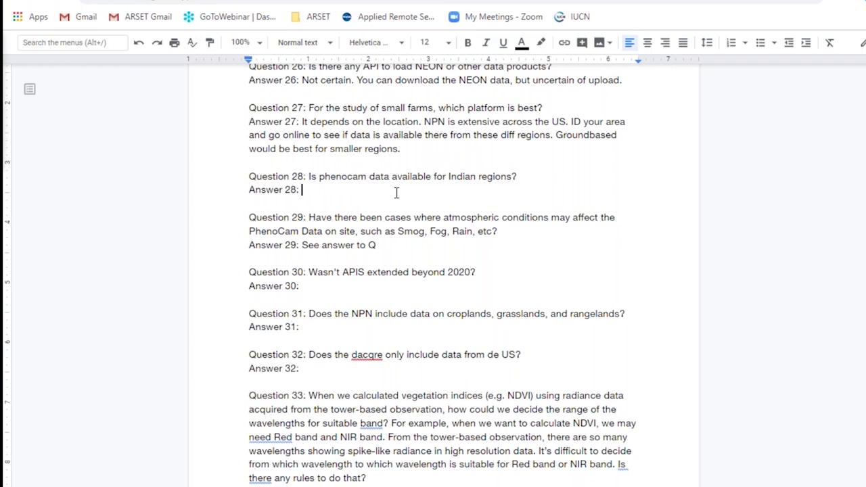
{"action": "type", "text": "We assume"}
{"action": "key", "text": "BackSpace"}
{"action": "key", "text": "BackSpace"}
{"action": "key", "text": "BackSpace"}
{"action": "key", "text": "BackSpace"}
{"action": "key", "text": "BackSpace"}
{"action": "key", "text": "BackSpace"}
{"action": "key", "text": "BackSpace"}
{"action": "key", "text": "BackSpace"}
{"action": "key", "text": "BackSpace"}
{"action": "key", "text": "BackSpace"}
- Fill in Answer 28: "Search using the mapping tool to see if the areas overlap with your region." and append "__." to Answer 29
{"action": "type", "text": "Search using the mappin"}
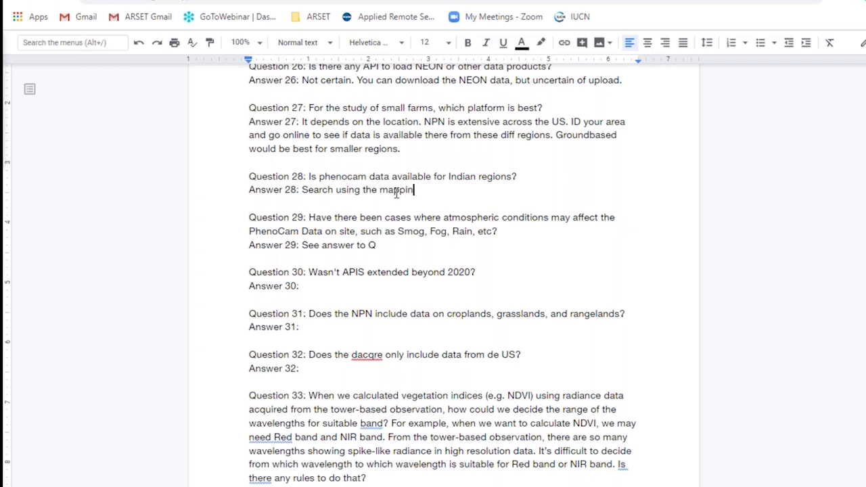
{"action": "type", "text": "g tool to see if the a"}
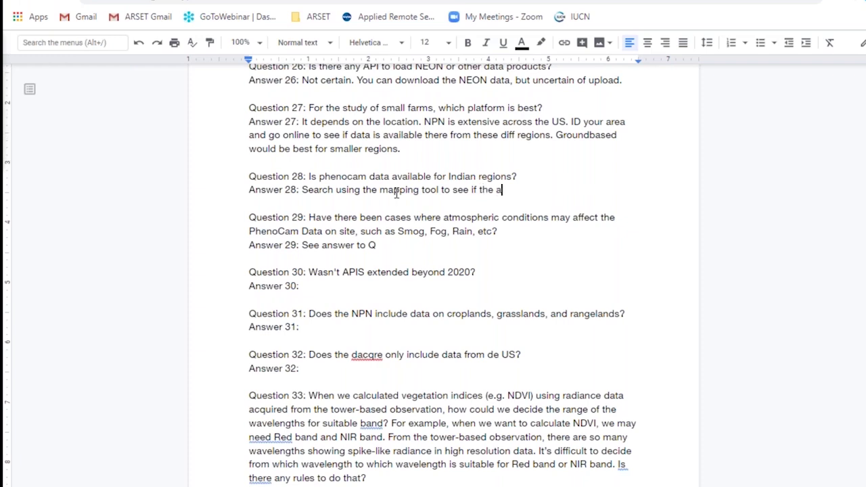
{"action": "type", "text": "reas over"}
{"action": "type", "text": "lap with your "}
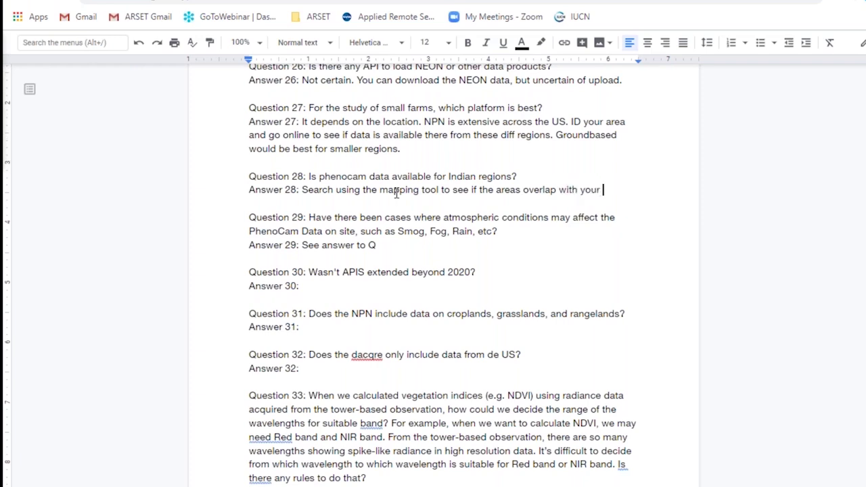
{"action": "type", "text": "region."}
{"action": "left_click", "coordinate": [378, 249]}
{"action": "type", "text": "__."}
- Fill in Answer 30: "Not certain. Those involved with that work have been working to wrap up the project outcomes."
{"action": "scroll", "coordinate": [440, 293], "scroll_direction": "down", "scroll_amount": 3}
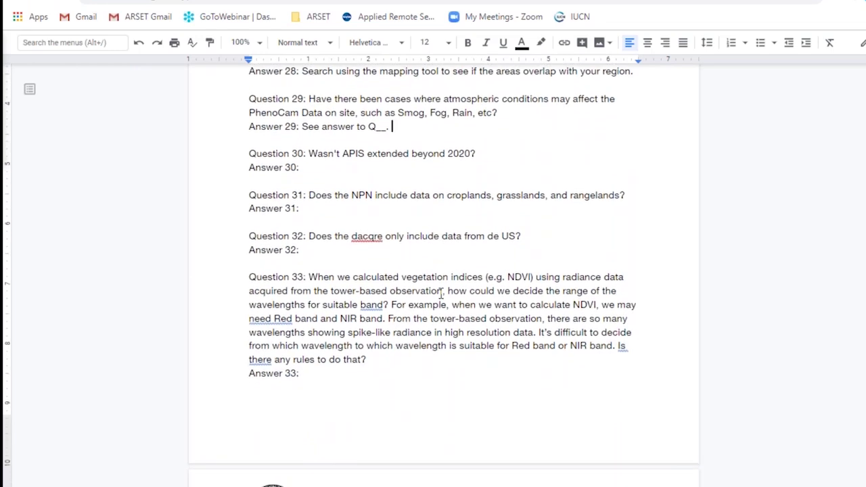
{"action": "left_click", "coordinate": [313, 160]}
{"action": "left_click", "coordinate": [309, 169]}
{"action": "type", "text": "Not certain. "}
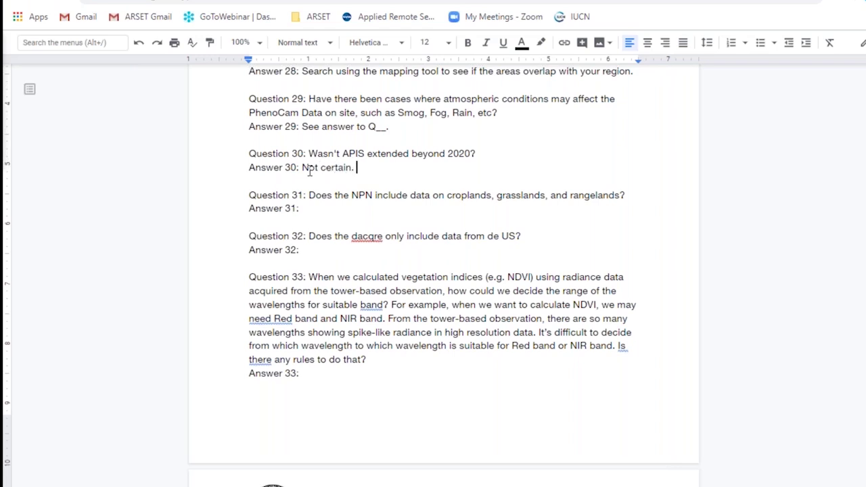
{"action": "type", "text": "Those involved wi"}
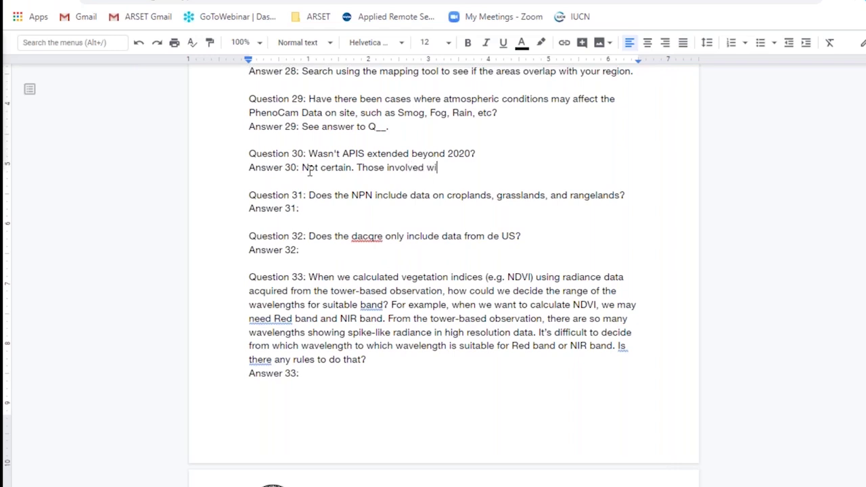
{"action": "type", "text": "th that work have been wor"}
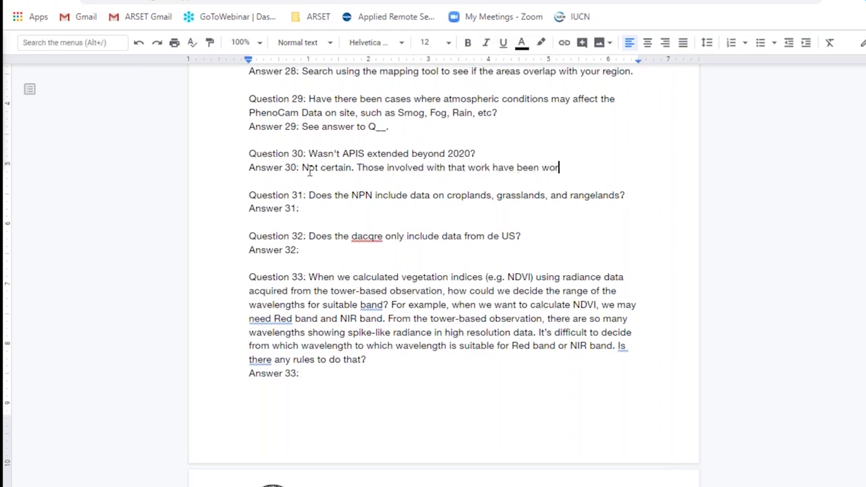
{"action": "type", "text": "king to wa"}
{"action": "type", "text": "it"}
{"action": "key", "text": "BackSpace"}
{"action": "key", "text": "BackSpace"}
{"action": "key", "text": "BackSpace"}
{"action": "type", "text": "rap up the "}
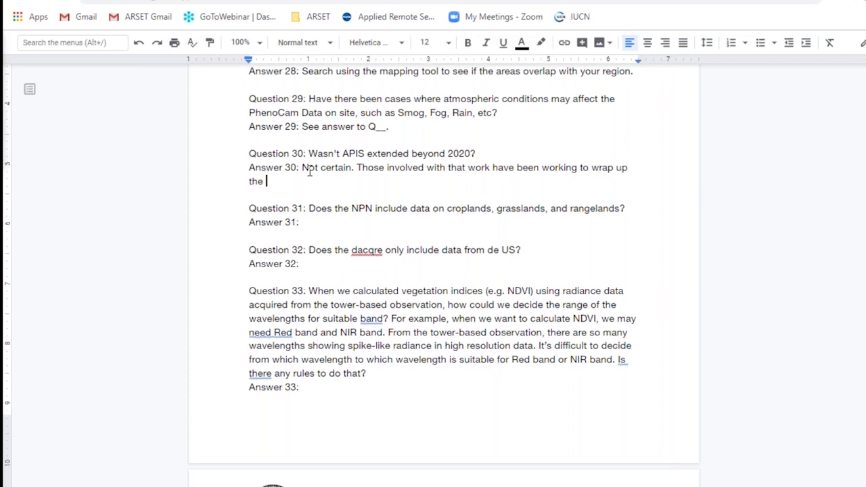
{"action": "type", "text": "proo"}
{"action": "key", "text": "BackSpace"}
{"action": "type", "text": "ject outcom"}
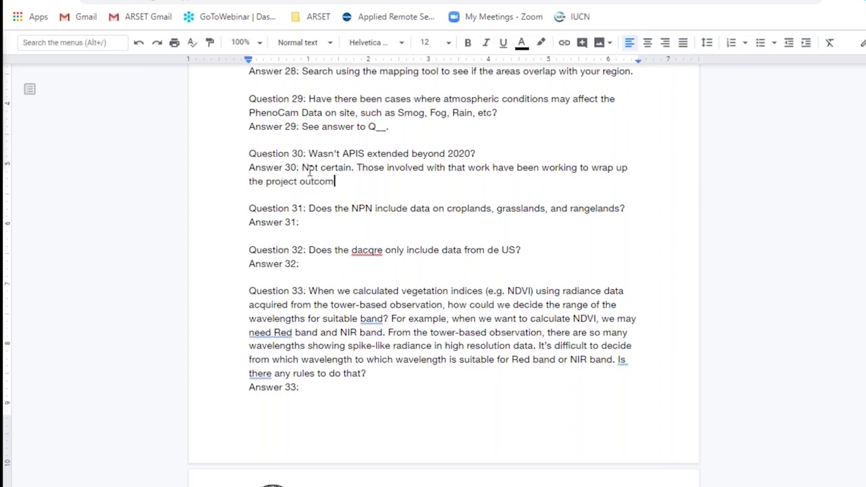
{"action": "type", "text": "es."}
- Extend the opening sentence of Answer 30 to read "Not certain of the funding status."
{"action": "left_click", "coordinate": [352, 168]}
{"action": "type", "text": "of t"}
{"action": "type", "text": "he funding s"}
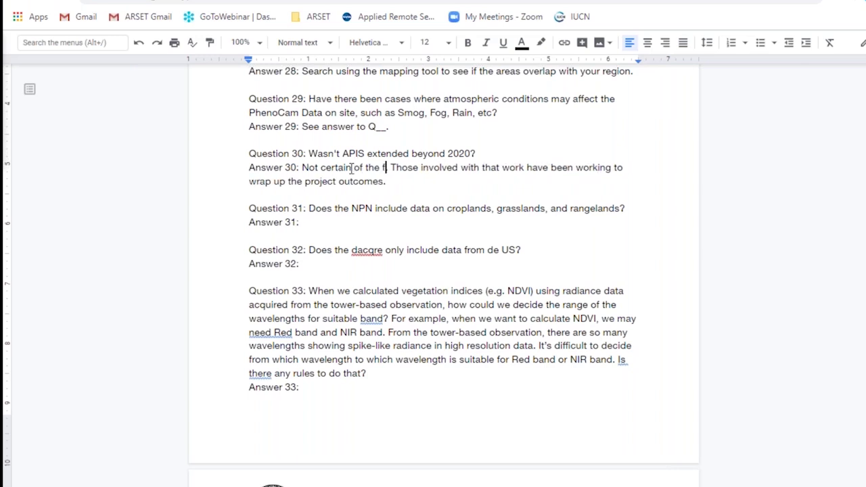
{"action": "type", "text": "tat"}
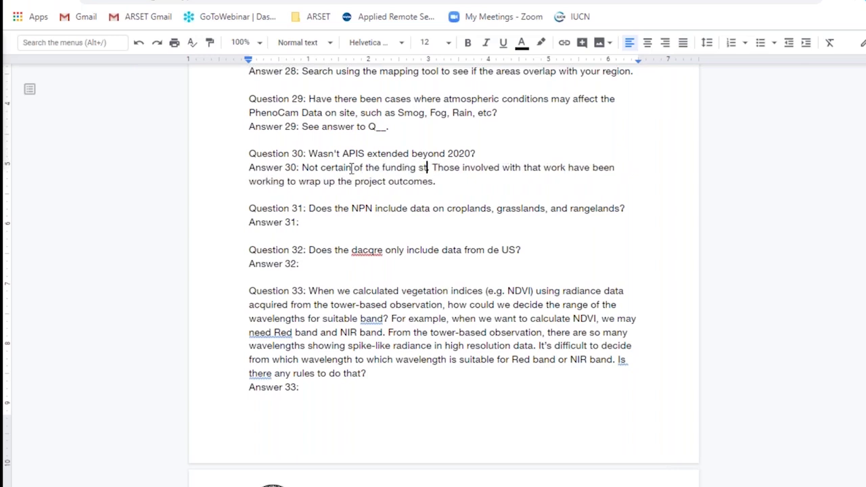
{"action": "type", "text": "us"}
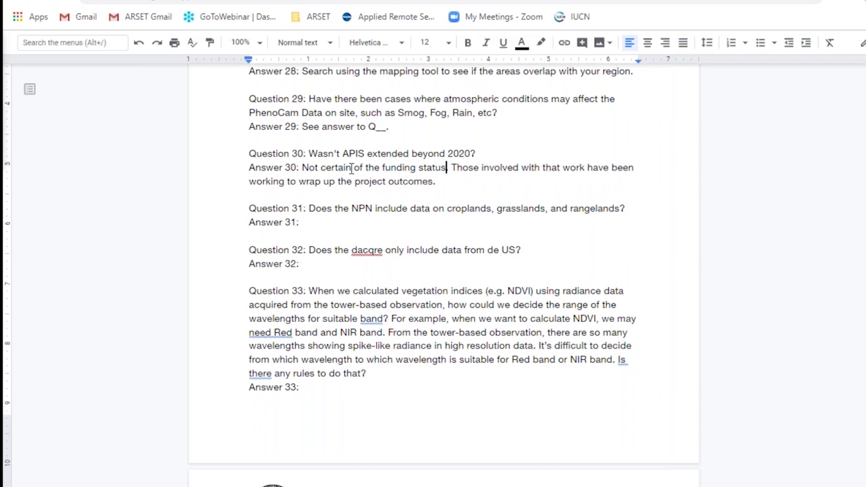
{"action": "type", "text": "."}
- Correct the word before "US" in Question 32 to "the"
{"action": "left_click", "coordinate": [313, 222]}
{"action": "left_click", "coordinate": [498, 250]}
{"action": "key", "text": "BackSpace"}
{"action": "key", "text": "BackSpace"}
{"action": "type", "text": "the"}
- Fill in Answer 31, on NPN data coverage: "Yes. It is very extensive over a wide range of ecosystems."
{"action": "left_click", "coordinate": [318, 222]}
{"action": "type", "text": "Yes. "}
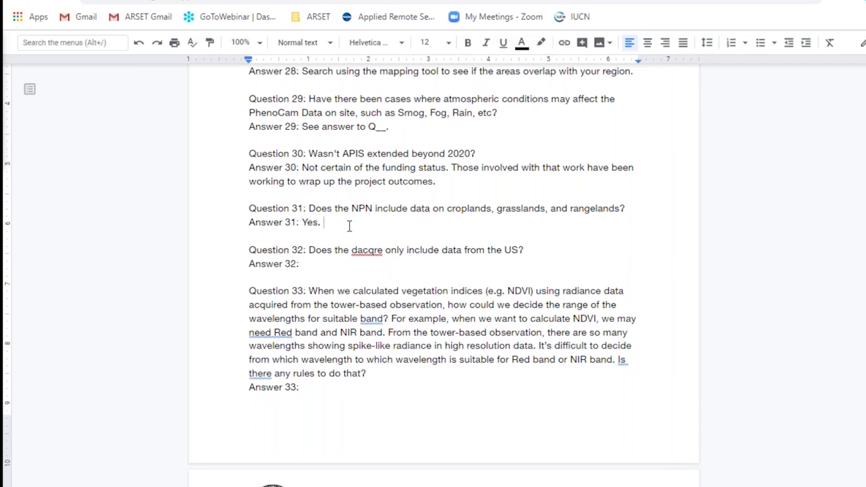
{"action": "type", "text": "It is ve"}
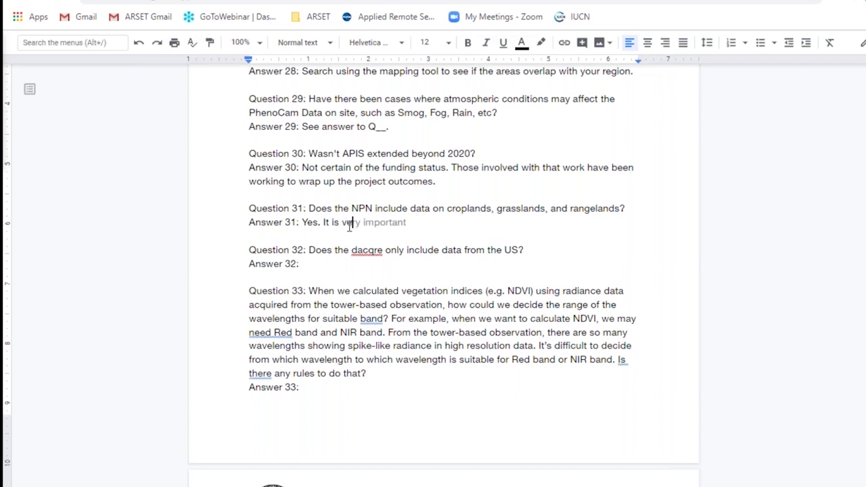
{"action": "type", "text": "ry extens"}
{"action": "type", "text": "ive."}
{"action": "key", "text": "BackSpace"}
{"action": "key", "text": "BackSpace"}
{"action": "type", "text": "a"}
{"action": "key", "text": "BackSpace"}
{"action": "type", "text": "over a wide "}
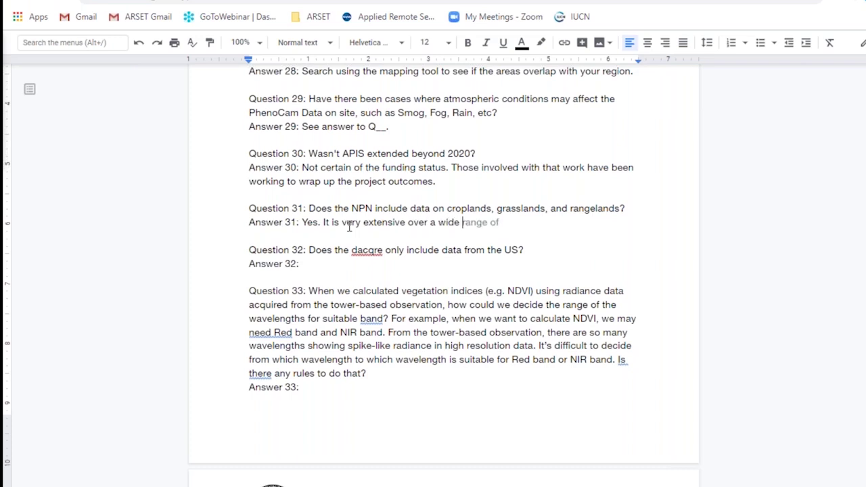
{"action": "type", "text": "range of ecosystems. "}
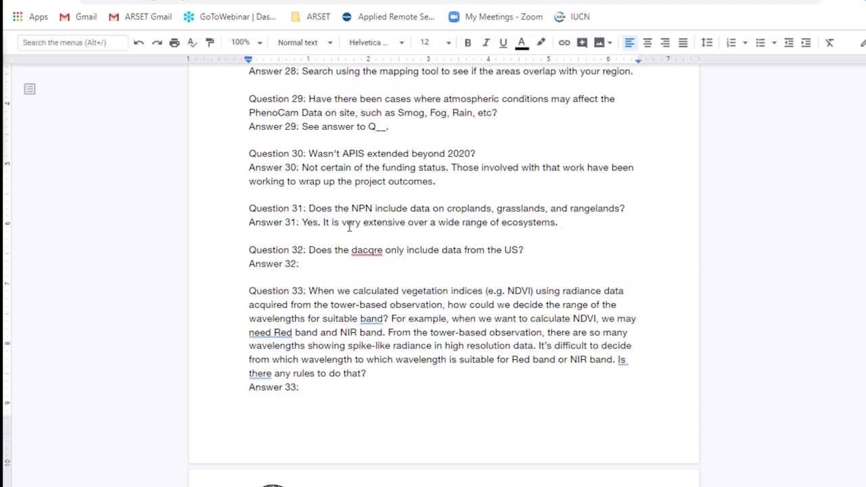
{"action": "type", "text": "Nature's Np"}
{"action": "key", "text": "BackSpace"}
{"action": "type", "text": "o"}
{"action": "key", "text": "BackSpace"}
{"action": "key", "text": "BackSpace"}
{"action": "key", "text": "BackSpace"}
{"action": "key", "text": "BackSpace"}
{"action": "key", "text": "BackSpace"}
{"action": "key", "text": "BackSpace"}
{"action": "key", "text": "BackSpace"}
{"action": "key", "text": "BackSpace"}
{"action": "key", "text": "BackSpace"}
{"action": "key", "text": "BackSpace"}
{"action": "key", "text": "BackSpace"}
- Add to Answer 31: "We encourage becoming a member of the NPN network."
{"action": "type", "text": "We encourage"}
{"action": "type", "text": "becomi"}
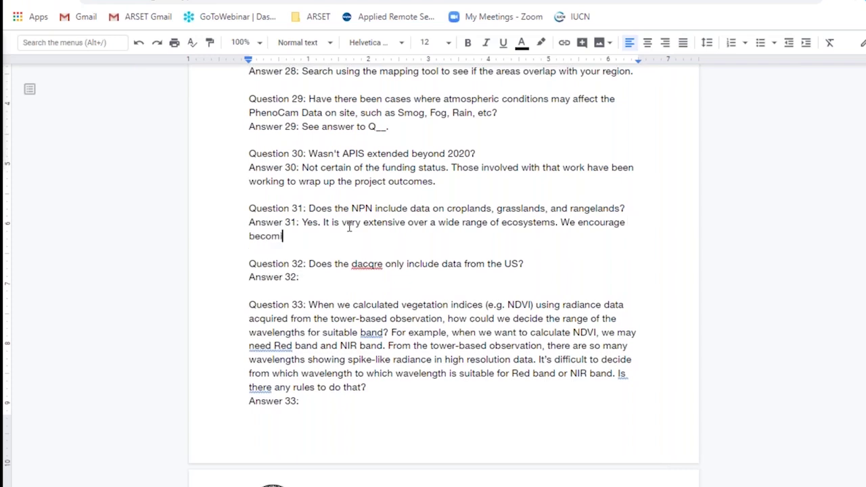
{"action": "type", "text": "ng a member "}
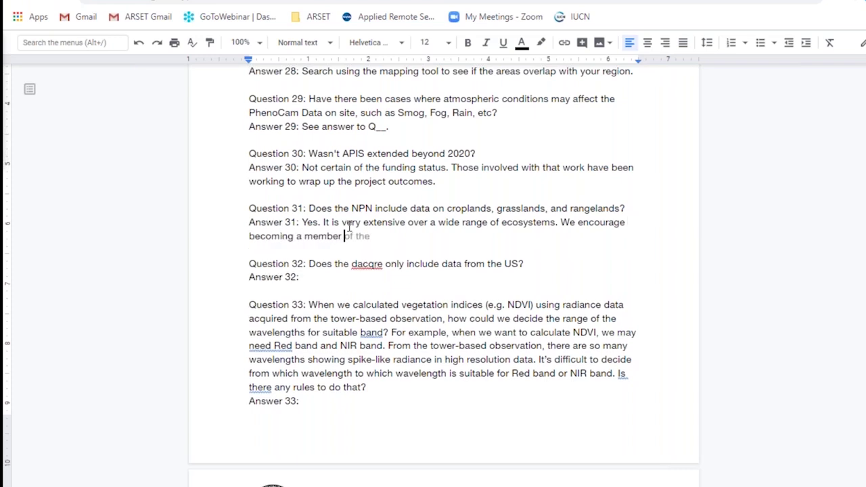
{"action": "type", "text": "of the NPN network."}
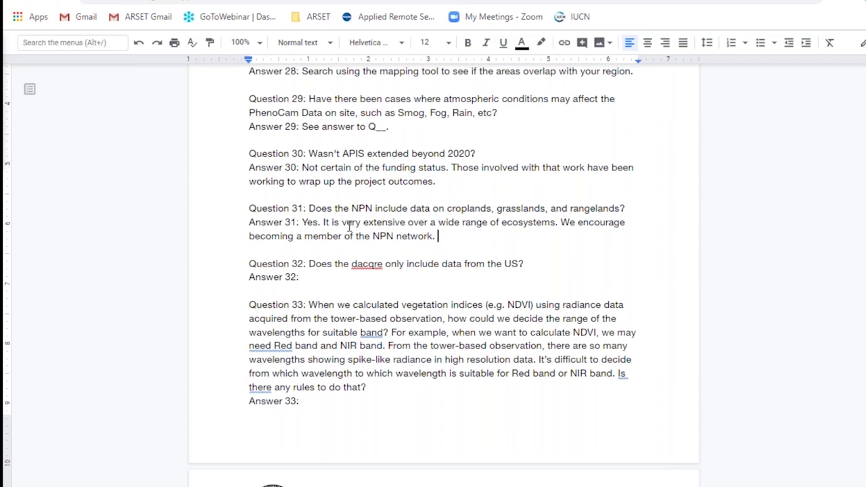
- Fill in Answer 32: "Yes. That is a tool that has the NPN, NEON, and Phenocam networks."
{"action": "scroll", "coordinate": [349, 227], "scroll_direction": "down", "scroll_amount": 2}
{"action": "scroll", "coordinate": [349, 228], "scroll_direction": "down", "scroll_amount": 1}
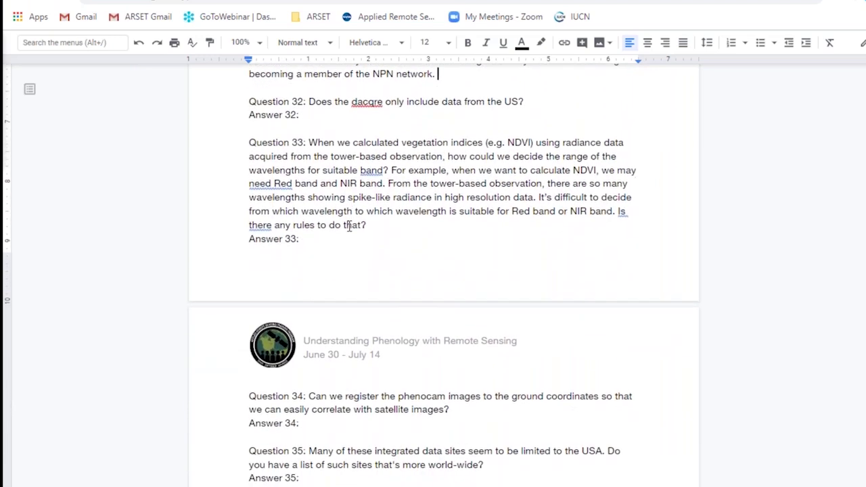
{"action": "left_click", "coordinate": [331, 113]}
{"action": "type", "text": "Yes. That is a tool th"}
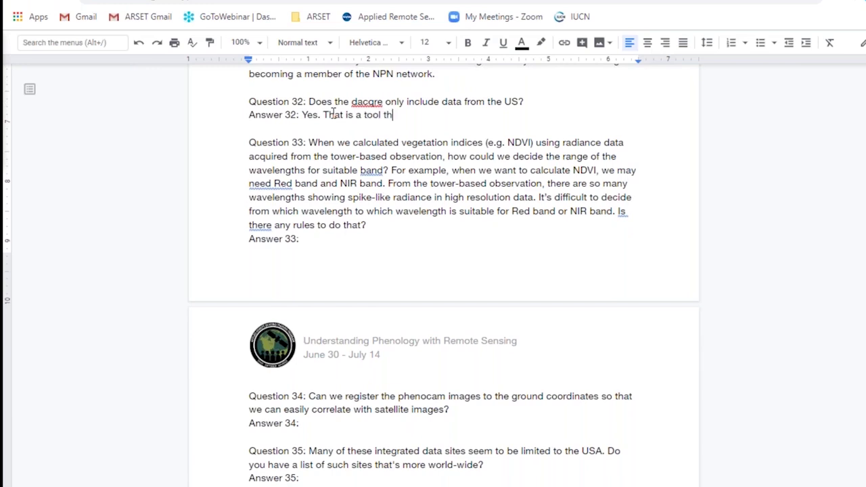
{"action": "type", "text": "at has the "}
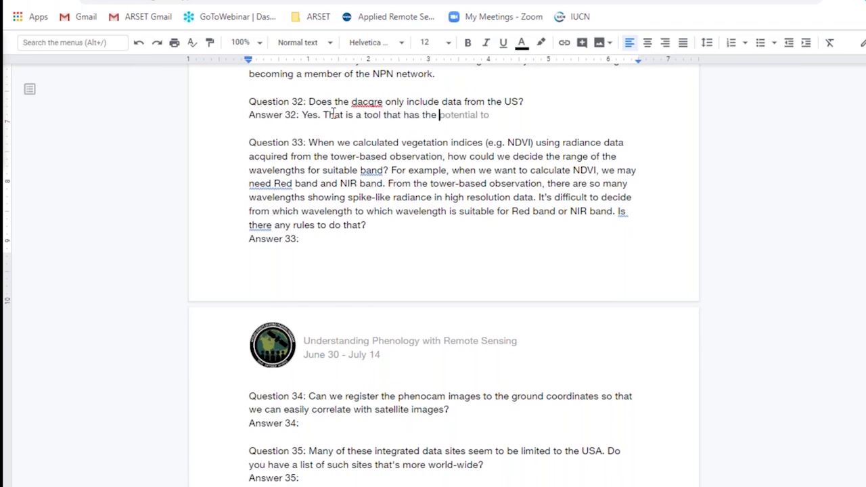
{"action": "type", "text": "NPN"}
{"action": "key", "text": "BackSpace"}
{"action": "type", "text": ", NEON, and P"}
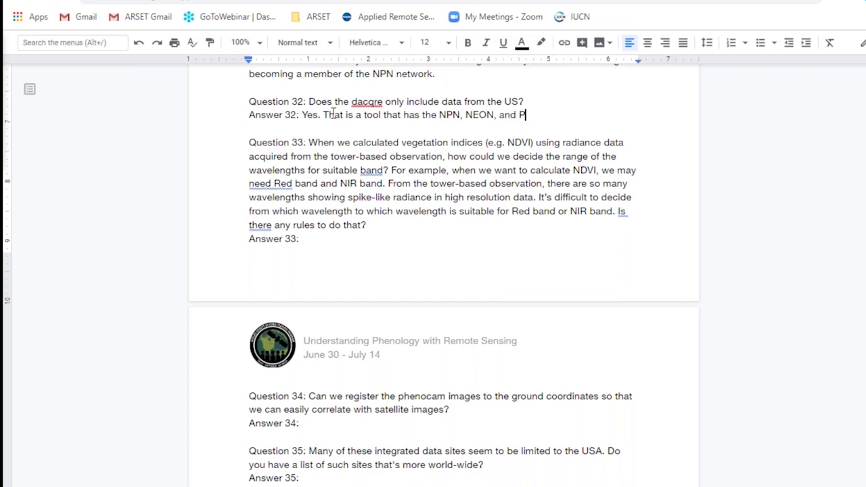
{"action": "type", "text": "henpoca"}
{"action": "key", "text": "BackSpace"}
{"action": "key", "text": "BackSpace"}
{"action": "key", "text": "BackSpace"}
{"action": "key", "text": "BackSpace"}
{"action": "type", "text": "ocam networks. "}
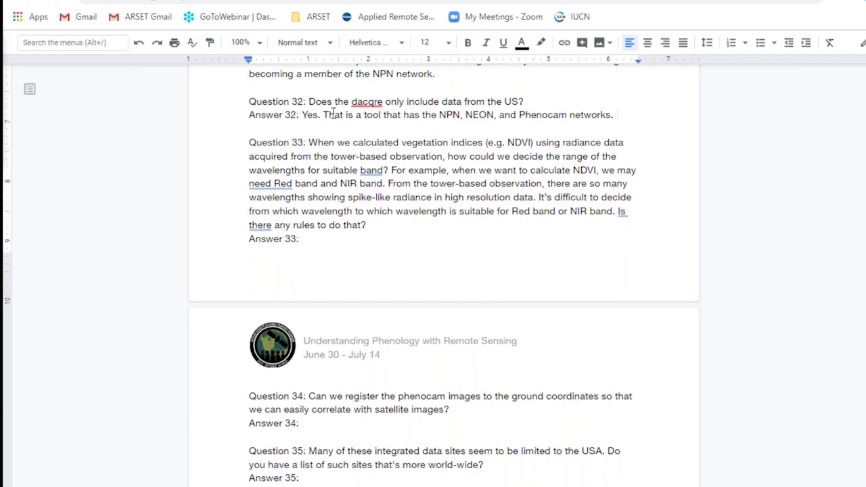
{"action": "type", "text": "It laso has "}
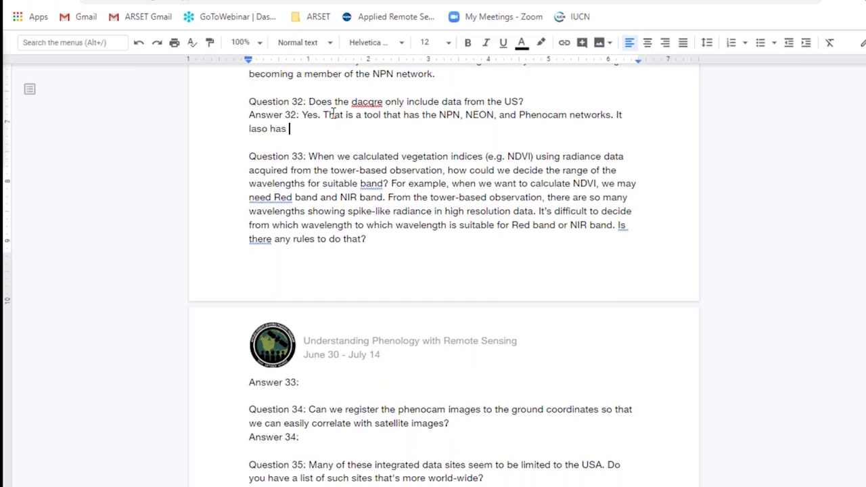
{"action": "type", "text": "a wa yo"}
{"action": "key", "text": "BackSpace"}
{"action": "key", "text": "BackSpace"}
{"action": "key", "text": "BackSpace"}
{"action": "type", "text": "y to match"}
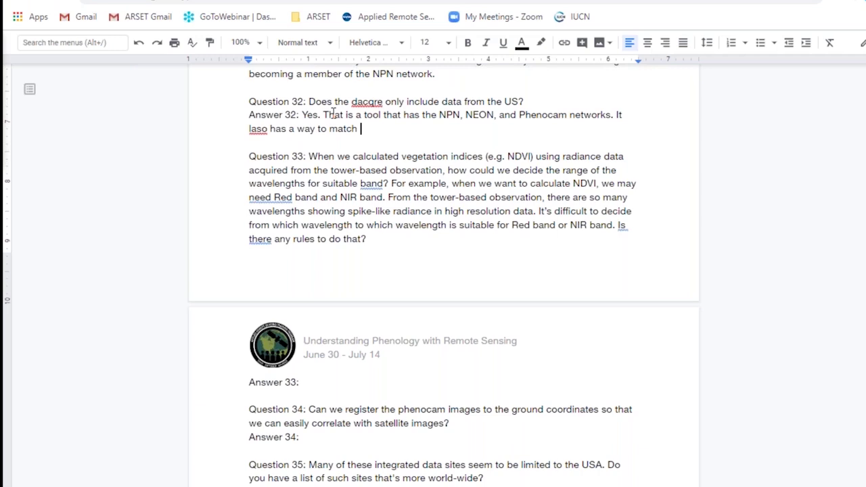
{"action": "key", "text": "BackSpace"}
{"action": "key", "text": "BackSpace"}
{"action": "key", "text": "BackSpace"}
{"action": "key", "text": "BackSpace"}
{"action": "key", "text": "BackSpace"}
{"action": "key", "text": "BackSpace"}
{"action": "key", "text": "BackSpace"}
{"action": "key", "text": "BackSpace"}
{"action": "key", "text": "BackSpace"}
{"action": "key", "text": "BackSpace"}
{"action": "key", "text": "BackSpace"}
{"action": "key", "text": "BackSpace"}
{"action": "key", "text": "BackSpace"}
{"action": "key", "text": "BackSpace"}
{"action": "key", "text": "BackSpace"}
{"action": "key", "text": "BackSpace"}
{"action": "key", "text": "BackSpace"}
{"action": "key", "text": "BackSpace"}
{"action": "key", "text": "BackSpace"}
{"action": "key", "text": "BackSpace"}
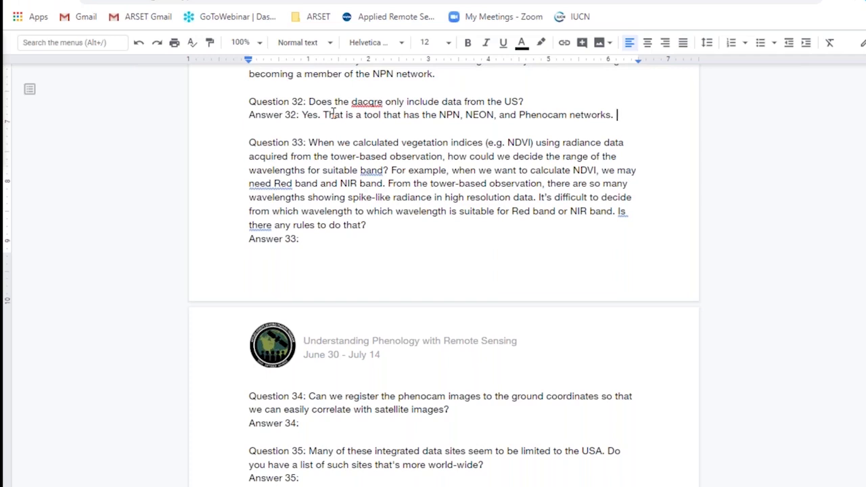
- Start Answer 33 by stating that we will provide an example where phenocam data was compared to VIRS data
{"action": "left_click", "coordinate": [323, 242]}
{"action": "type", "text": "WE will prov"}
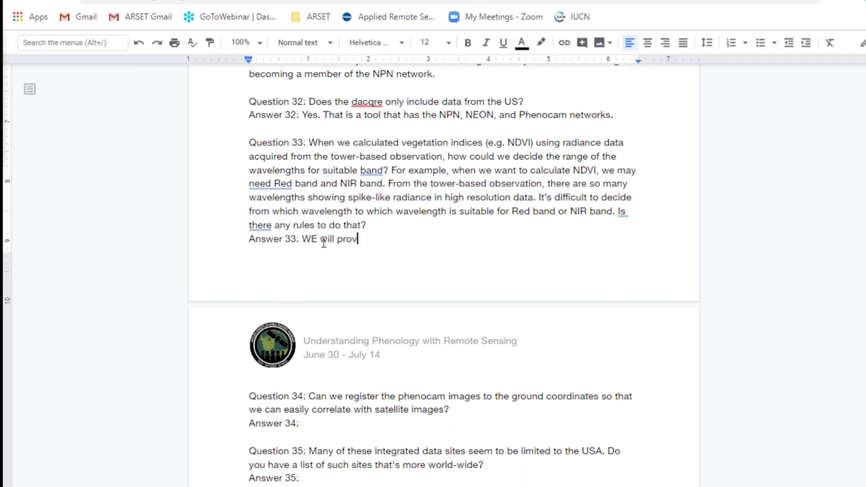
{"action": "type", "text": "ide an exampke"}
{"action": "key", "text": "BackSpace"}
{"action": "key", "text": "BackSpace"}
{"action": "type", "text": "le where "}
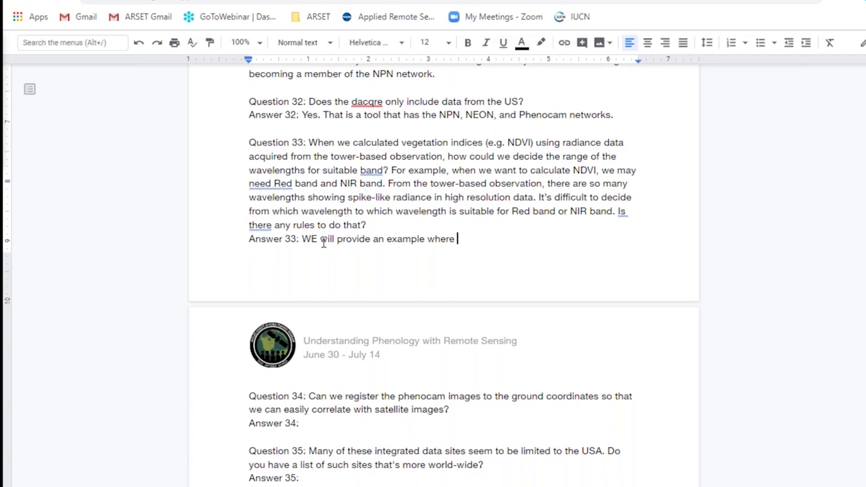
{"action": "type", "text": "phenoca, data was "}
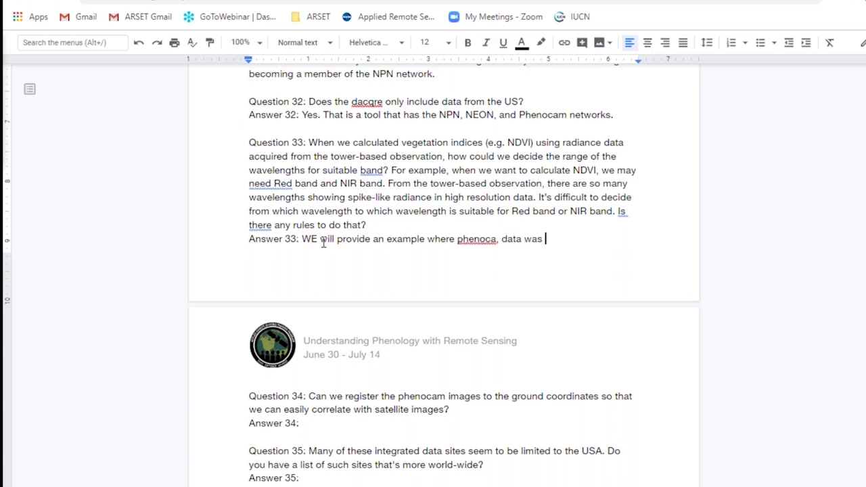
{"action": "type", "text": "compared t VI"}
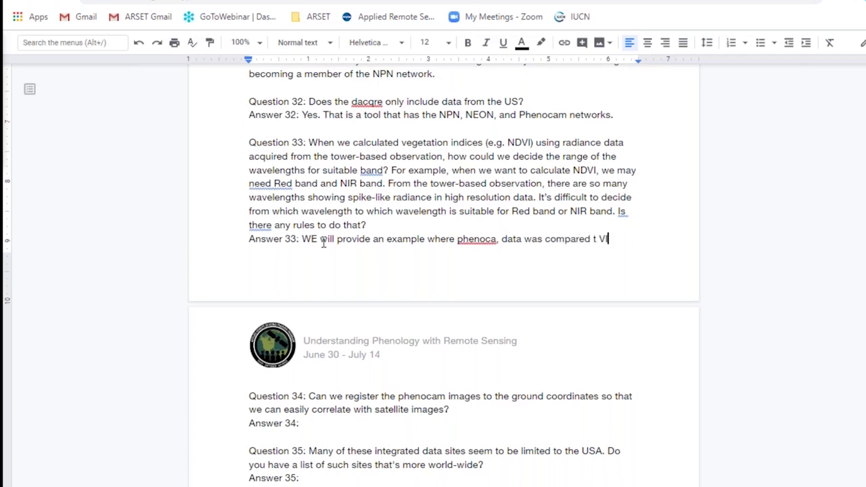
{"action": "type", "text": "RS data."}
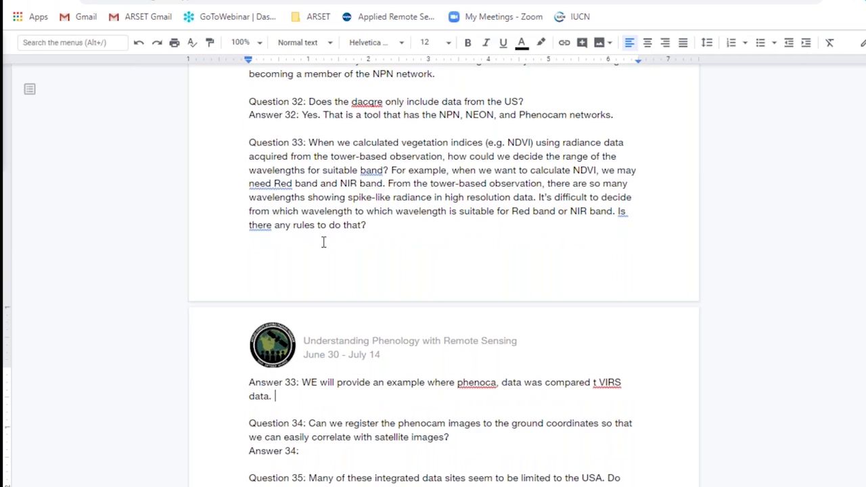
- Correct the misspelled words in the first sentence of Answer 33 to "phenocam" and "to"
{"action": "left_click", "coordinate": [496, 384]}
{"action": "type", "text": "m"}
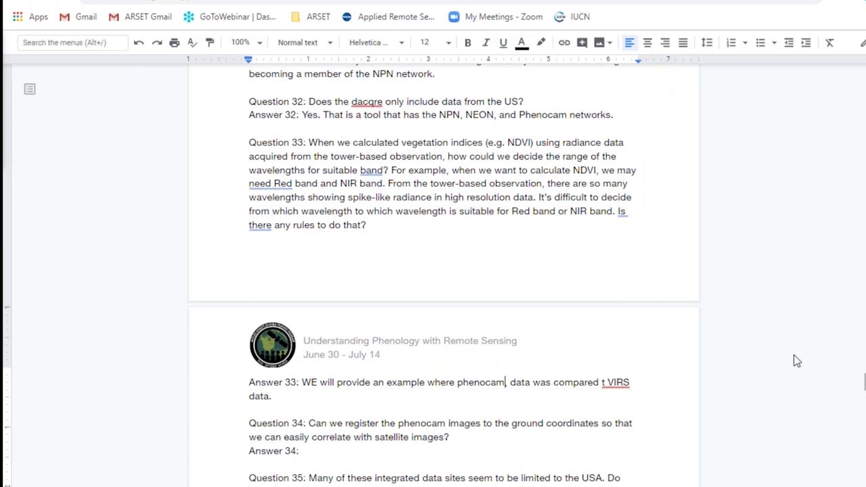
{"action": "left_click", "coordinate": [614, 383]}
{"action": "left_click", "coordinate": [621, 364]}
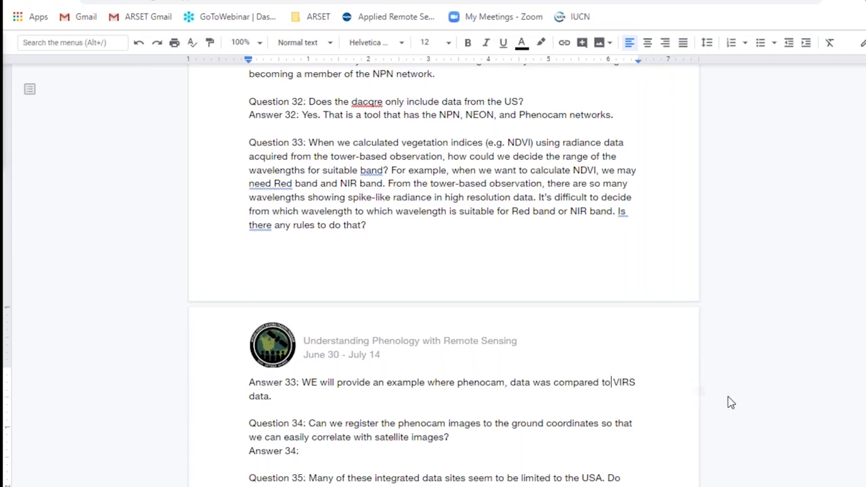
{"action": "left_click", "coordinate": [545, 403]}
- Add to Answer 33 that many cameras do not include NIR, so alternative indices exist that only include RGB
{"action": "left_click", "coordinate": [365, 396]}
{"action": "type", "text": "Mant camer"}
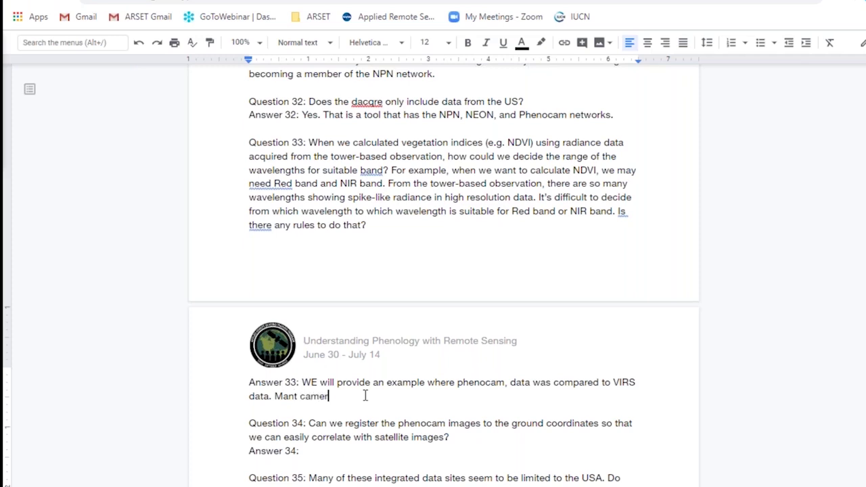
{"action": "type", "text": "as do not include NIR"}
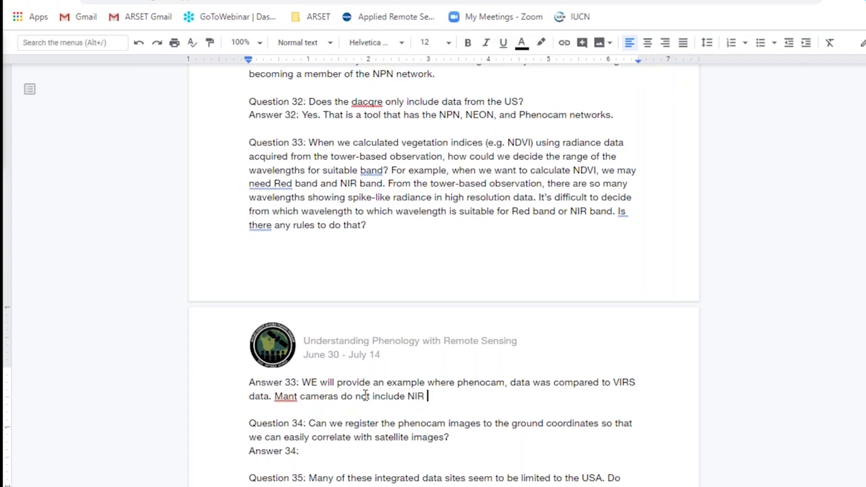
{"action": "key", "text": "BackSpace"}
{"action": "type", "text": ","}
{"action": "type", "text": "lternative in"}
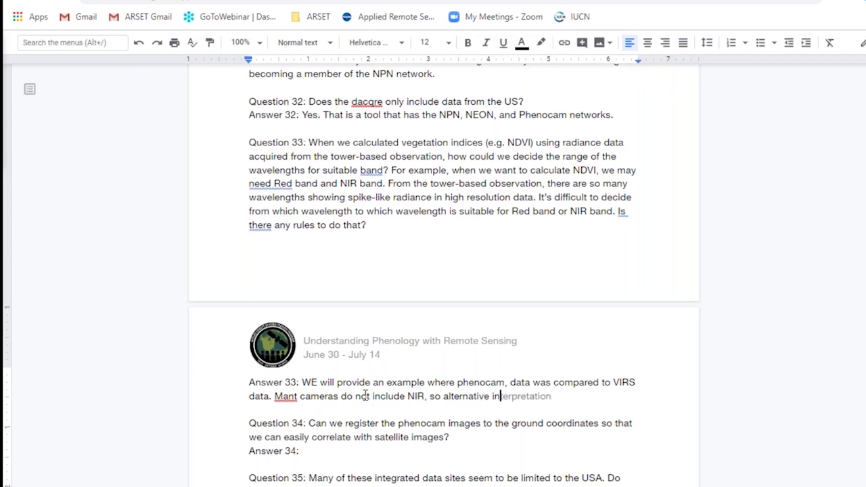
{"action": "type", "text": "dicies exist that only on"}
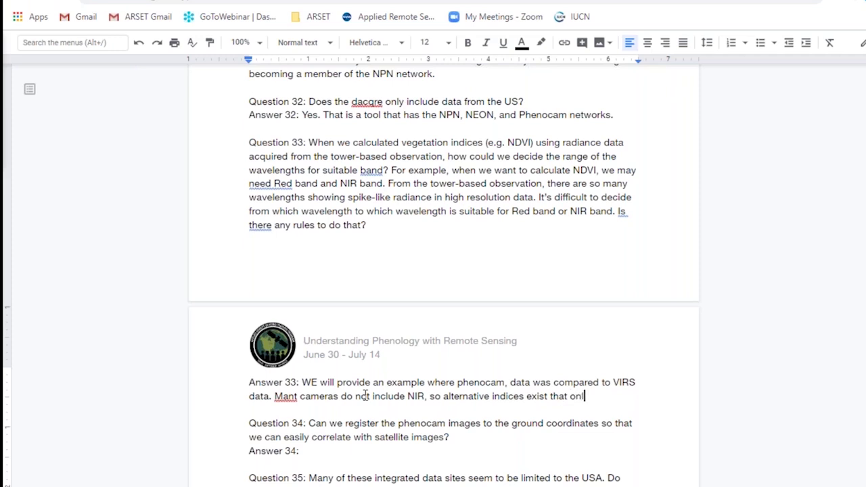
{"action": "key", "text": "BackSpace"}
{"action": "key", "text": "BackSpace"}
{"action": "type", "text": "include "}
{"action": "type", "text": "RGB"}
{"action": "type", "text": " (visib"}
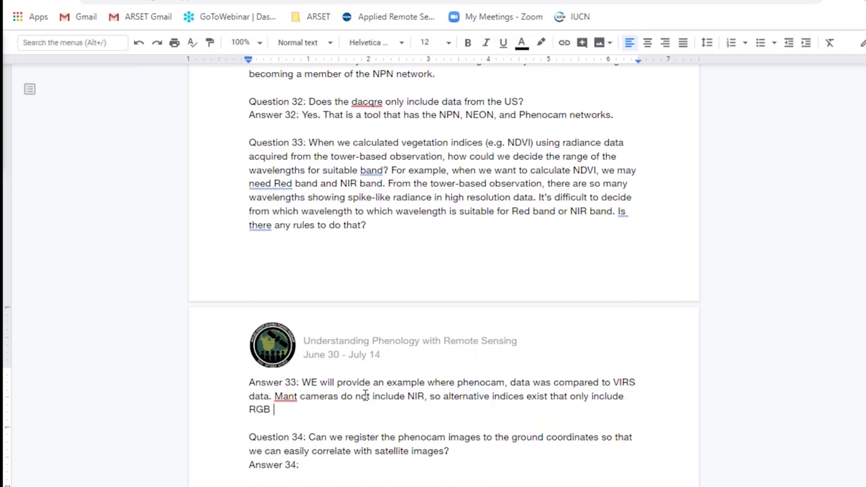
- Finish the "(visible)" note in Answer 33 and add "Red vs Green as opposed to R vs NIR", with "opposed" spelled correctly
{"action": "type", "text": "le). Red vs Green "}
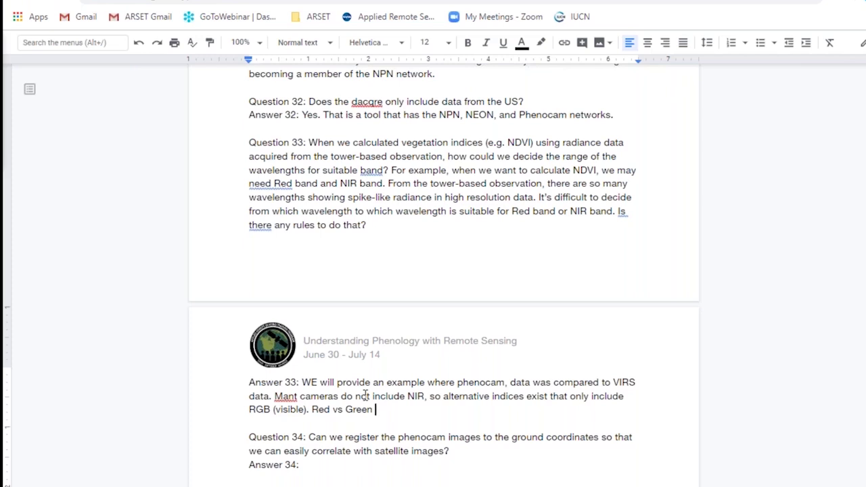
{"action": "type", "text": "as oipposed to "}
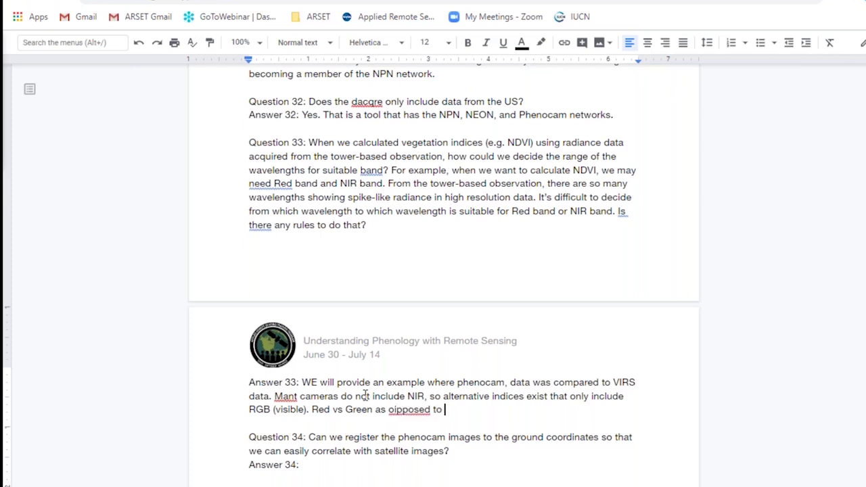
{"action": "type", "text": "R vs NIR/"}
{"action": "right_click", "coordinate": [398, 409]}
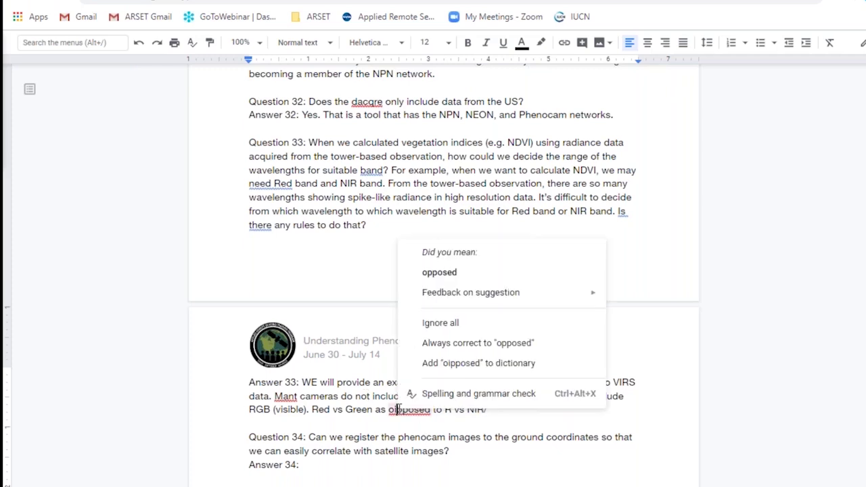
{"action": "left_click", "coordinate": [439, 272]}
{"action": "left_click", "coordinate": [498, 419]}
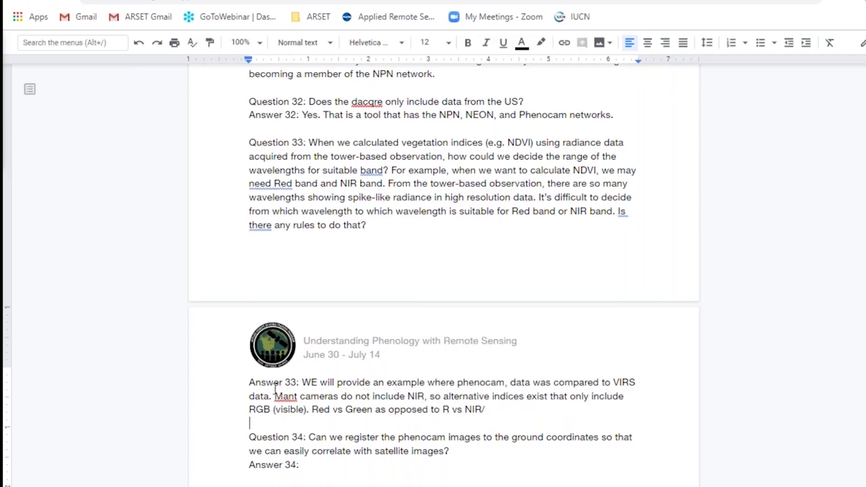
- Correct "Mant" to "Many" in Answer 33 and replace the slash ending the answer with a period
{"action": "left_click", "coordinate": [298, 396]}
{"action": "key", "text": "BackSpace"}
{"action": "type", "text": "y"}
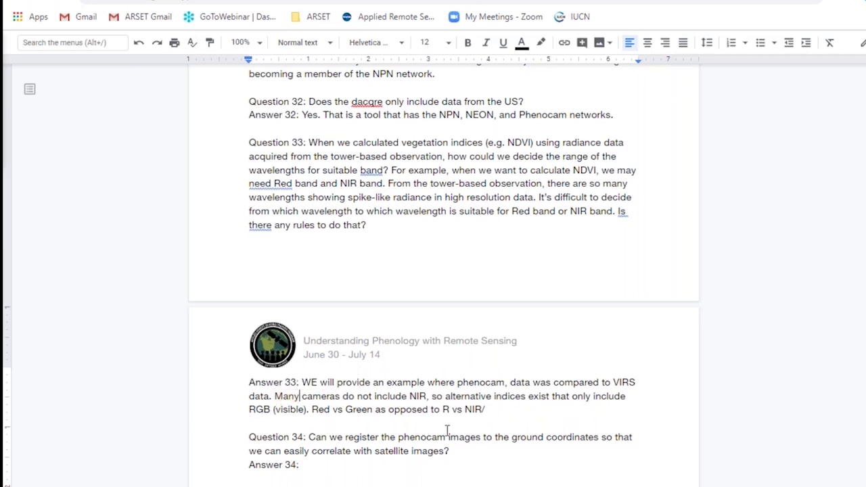
{"action": "left_click", "coordinate": [498, 408]}
{"action": "key", "text": "BackSpace"}
{"action": "type", "text": "."}
- Fill in Answer 34, on registering phenocam images: "Yes. All the cam data have coordinates. Lat/Long."
{"action": "scroll", "coordinate": [517, 428], "scroll_direction": "down", "scroll_amount": 4}
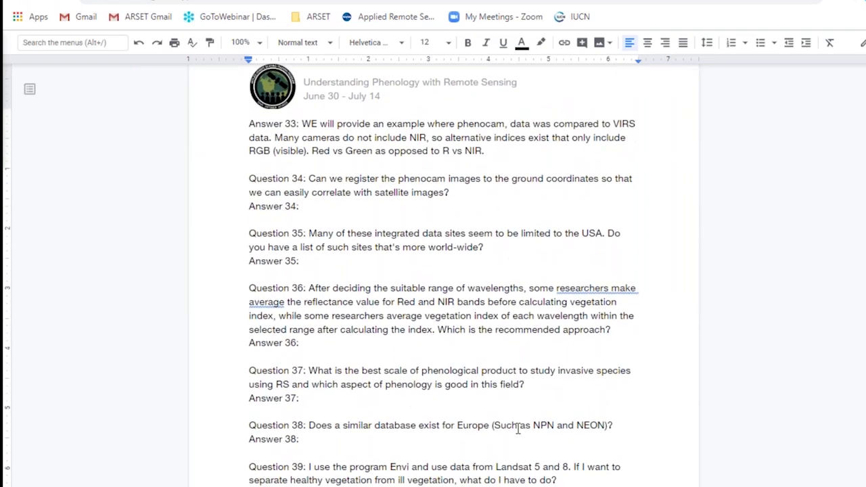
{"action": "left_click", "coordinate": [364, 204]}
{"action": "double_click", "coordinate": [324, 206]}
{"action": "left_click", "coordinate": [310, 206]}
{"action": "type", "text": "Yes. All the ca"}
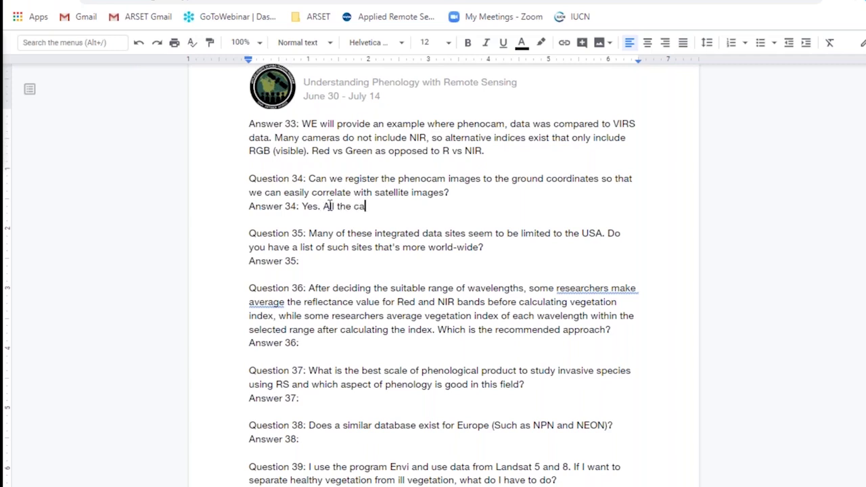
{"action": "type", "text": "m data have coordinates. "}
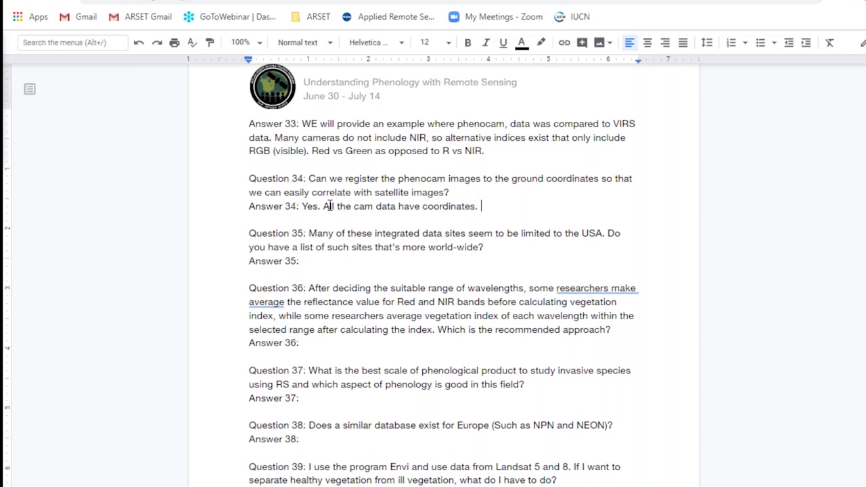
{"action": "type", "text": "Lat/Long."}
- Add to Answer 34 that some Phenocam sites have a link to comparisons of the gridded virs data alongside the phenocam data
{"action": "type", "text": "Some Ph"}
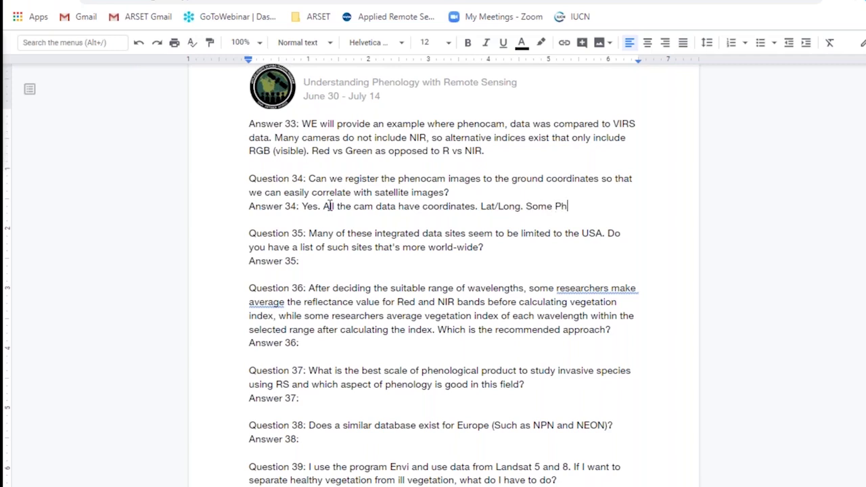
{"action": "type", "text": "enoca, sites"}
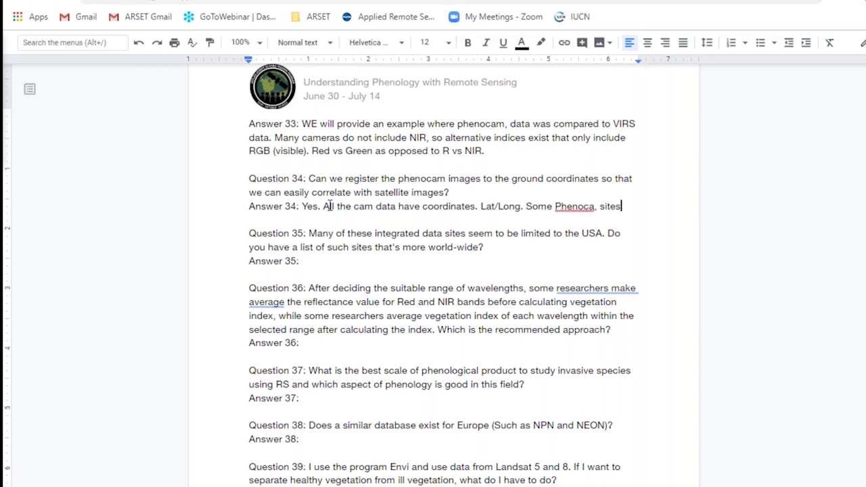
{"action": "type", "text": "have a link to com"}
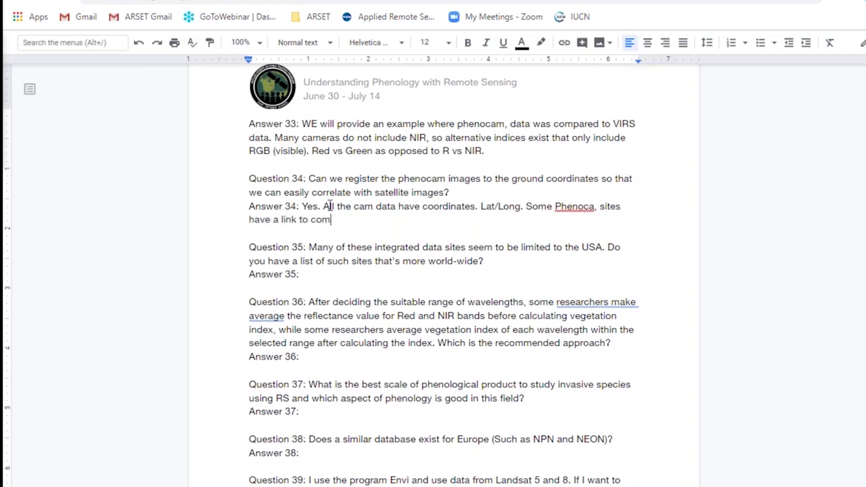
{"action": "type", "text": "parisons of the gridded"}
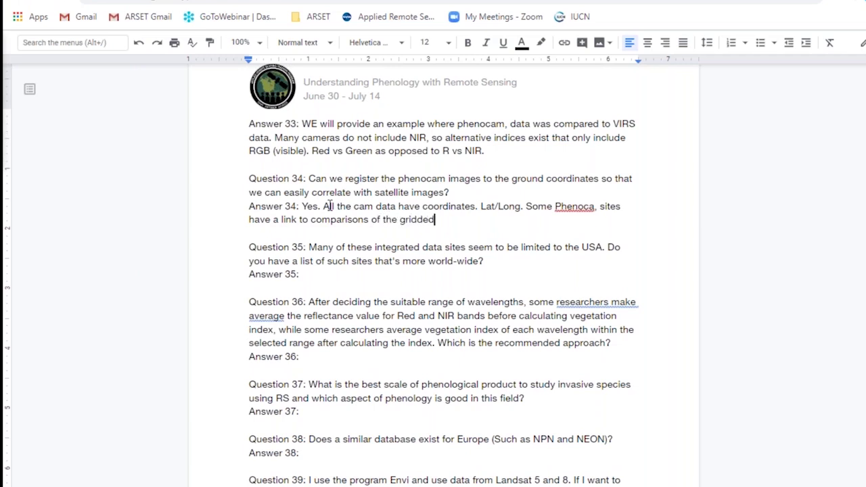
{"action": "type", "text": " virs data alongsid"}
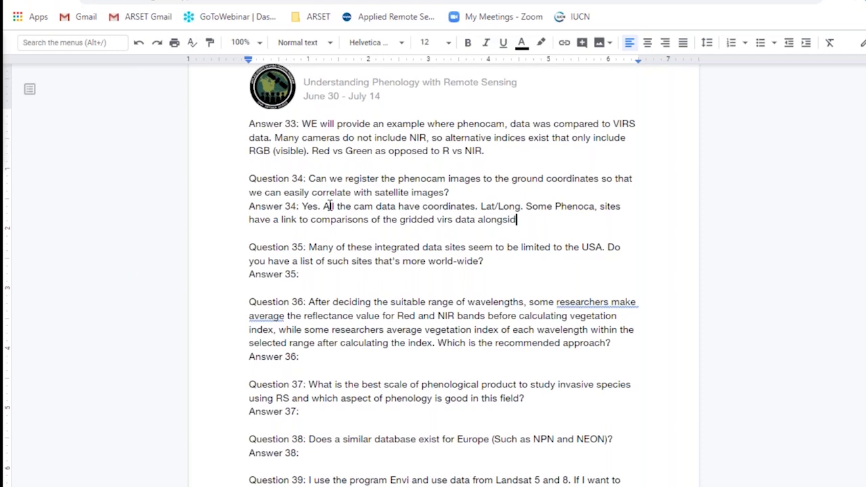
{"action": "type", "text": "e the phenoca, data"}
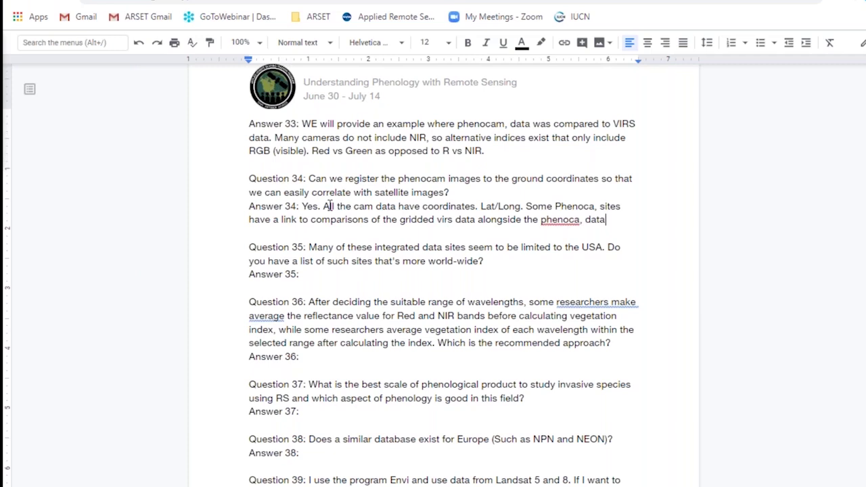
- Add to Answer 34: "LPDACC has that data available for download."
{"action": "type", "text": ". LPDACC"}
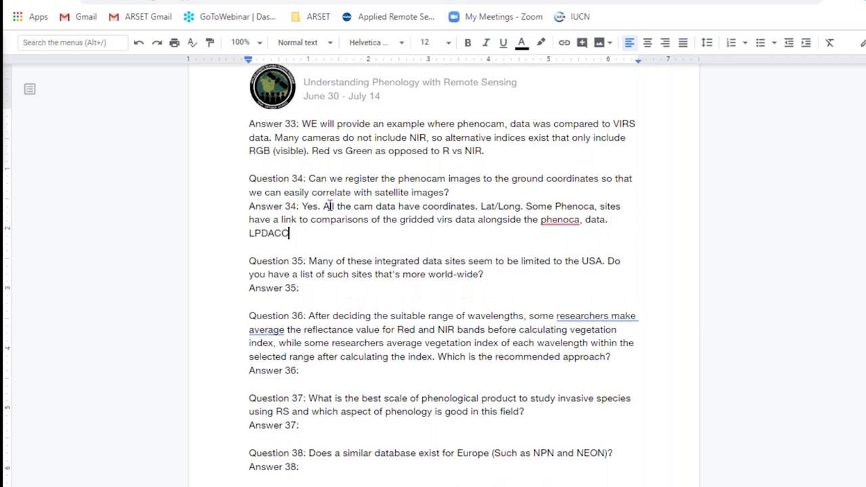
{"action": "type", "text": " has that data."}
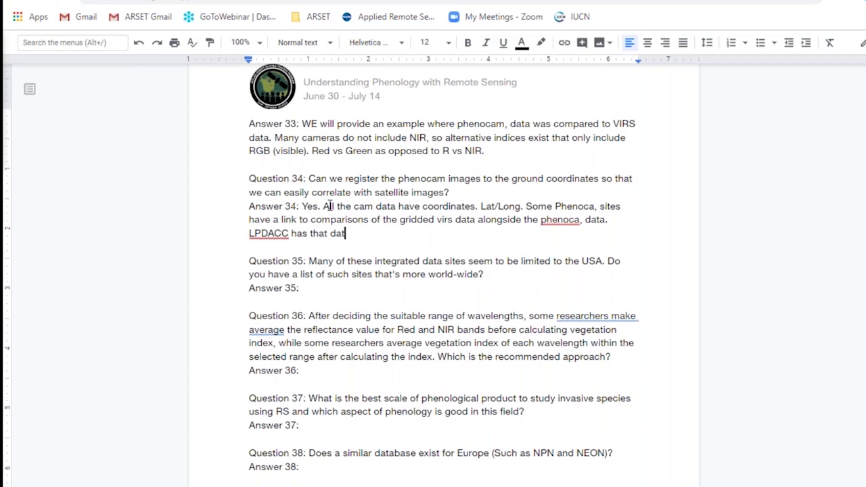
{"action": "key", "text": "BackSpace"}
{"action": "key", "text": "BackSpace"}
{"action": "type", "text": "a available"}
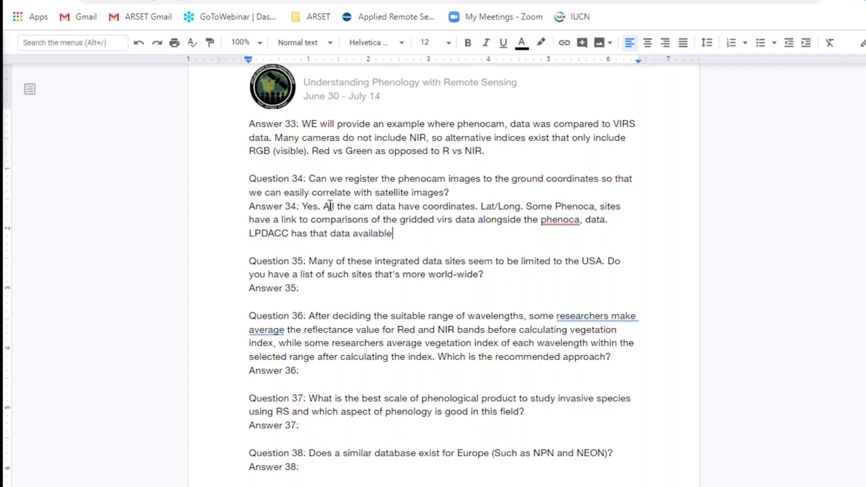
{"action": "type", "text": " for download."}
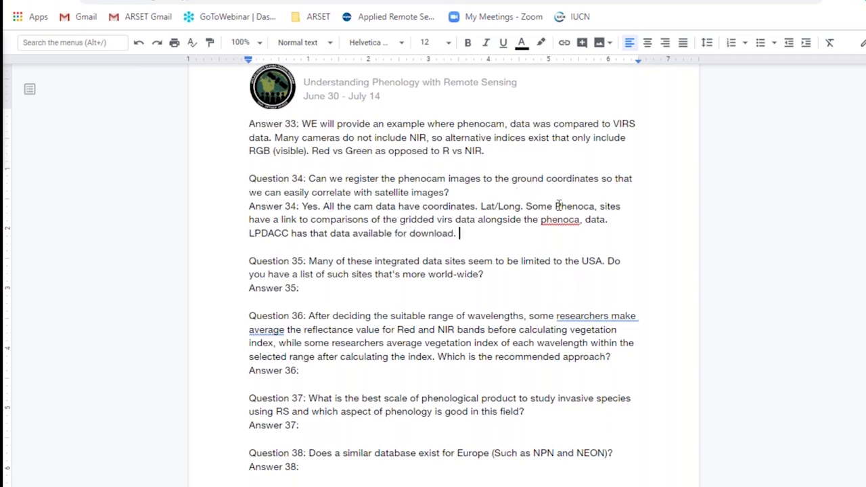
- Correct both misspellings of "phenocam" in Answer 34 and remove the comma before "sites"
{"action": "left_click", "coordinate": [581, 219]}
{"action": "type", "text": "m"}
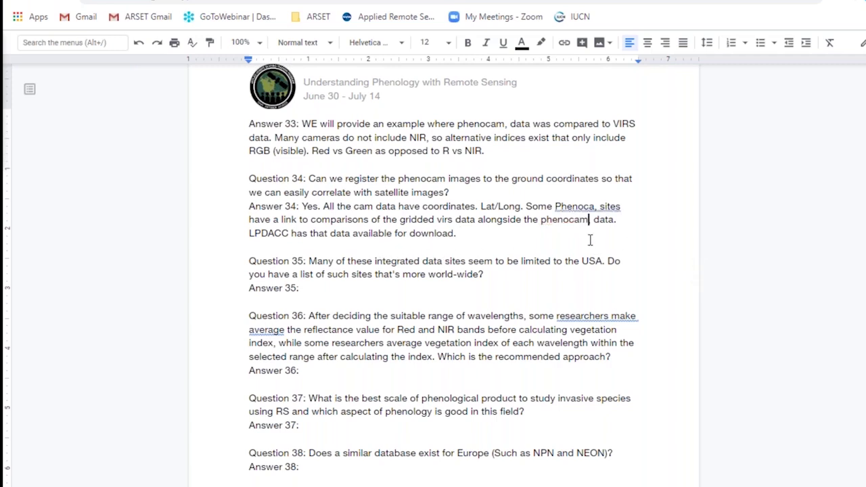
{"action": "type", "text": ","}
{"action": "left_click", "coordinate": [596, 206]}
{"action": "key", "text": "BackSpace"}
{"action": "type", "text": "m"}
{"action": "left_click", "coordinate": [634, 263]}
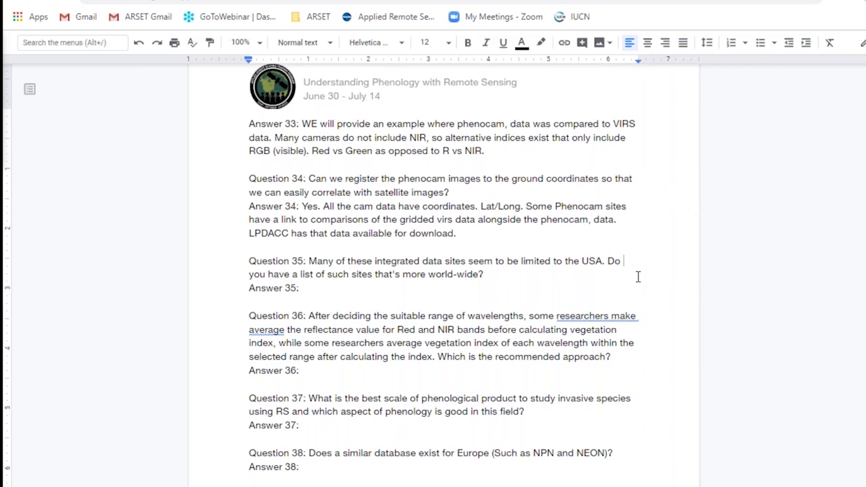
{"action": "left_click", "coordinate": [493, 231]}
- Look through the remaining questions to the end of the document and return to its title page
{"action": "scroll", "coordinate": [513, 292], "scroll_direction": "down", "scroll_amount": 15}
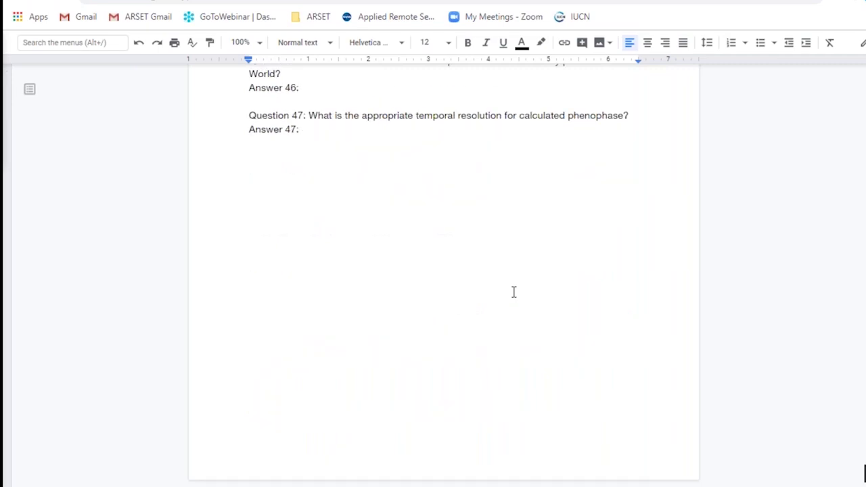
{"action": "scroll", "coordinate": [513, 292], "scroll_direction": "up", "scroll_amount": 5}
{"action": "scroll", "coordinate": [513, 291], "scroll_direction": "up", "scroll_amount": 20}
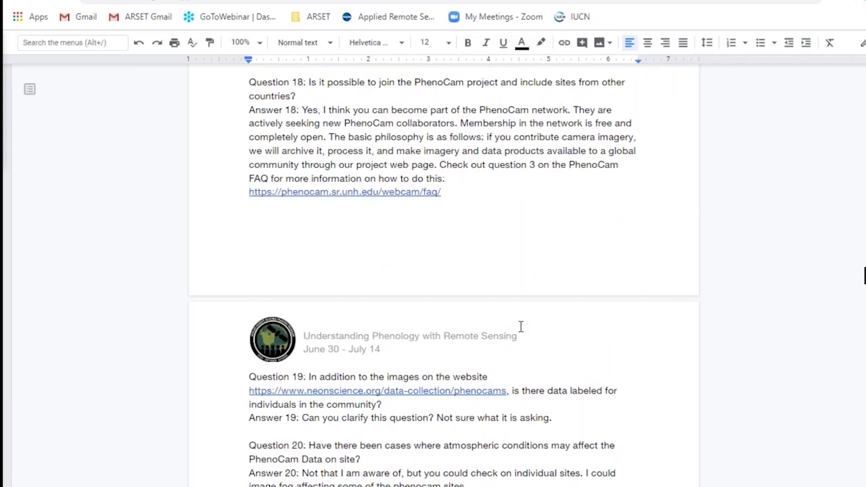
{"action": "scroll", "coordinate": [520, 326], "scroll_direction": "up", "scroll_amount": 15}
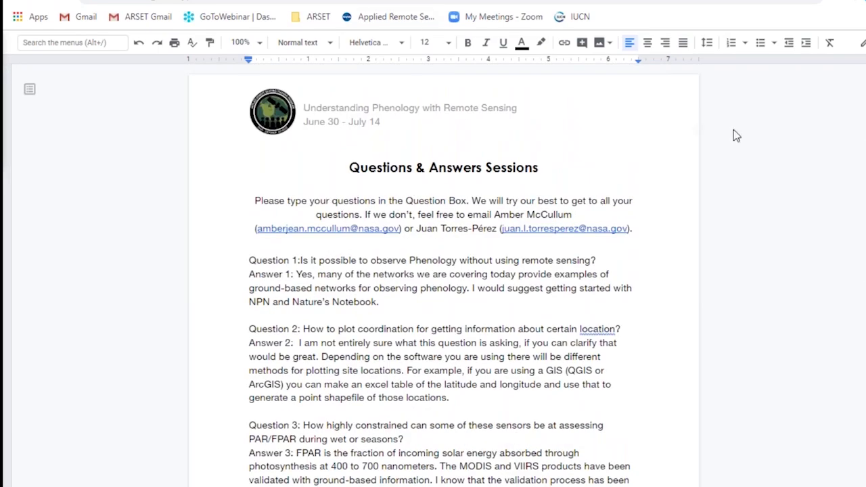